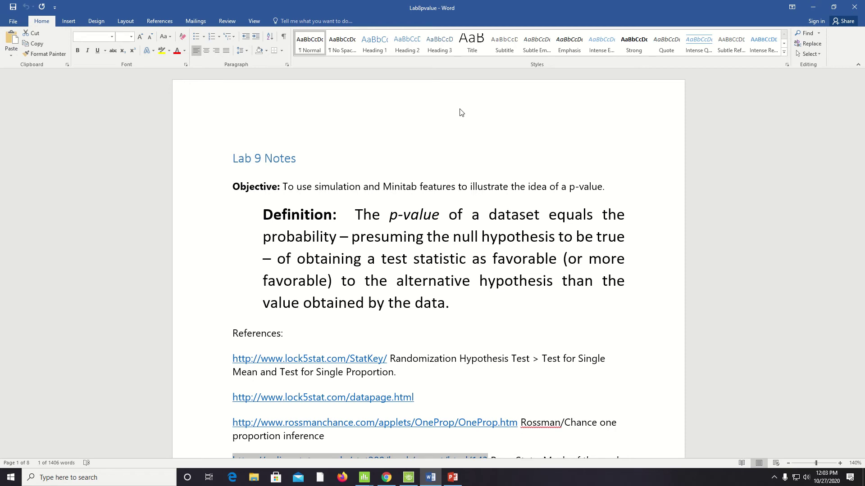
Switch to Chrome and bring up the beginning of the Penn State page "Lesson 8: Inference for One Sample"
scroll(405, 384, "down", 2)
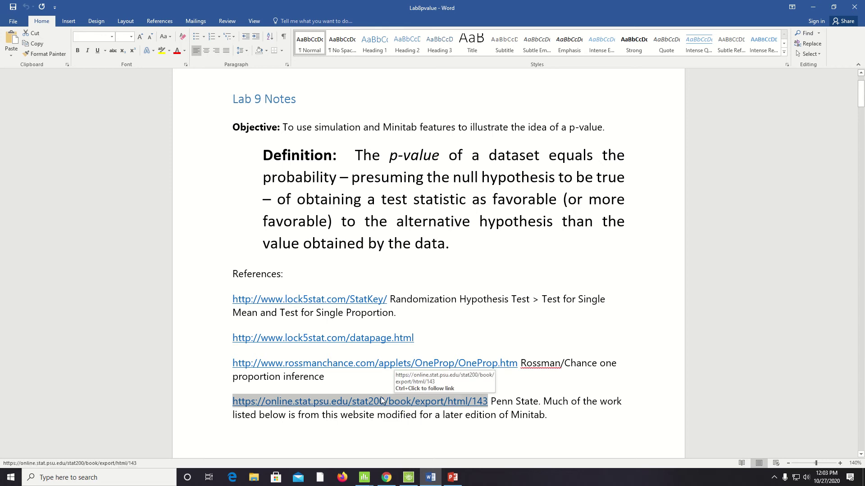
key("alt+Tab")
key("alt+Tab")
key("alt+Tab")
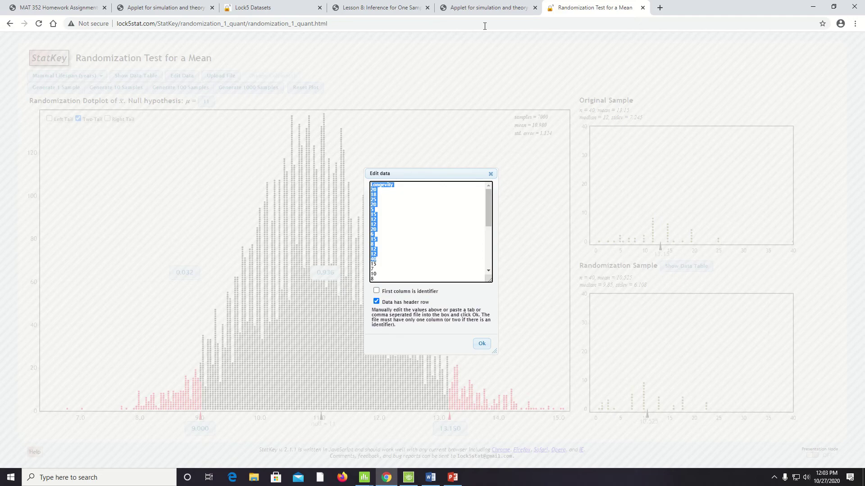
left_click(395, 10)
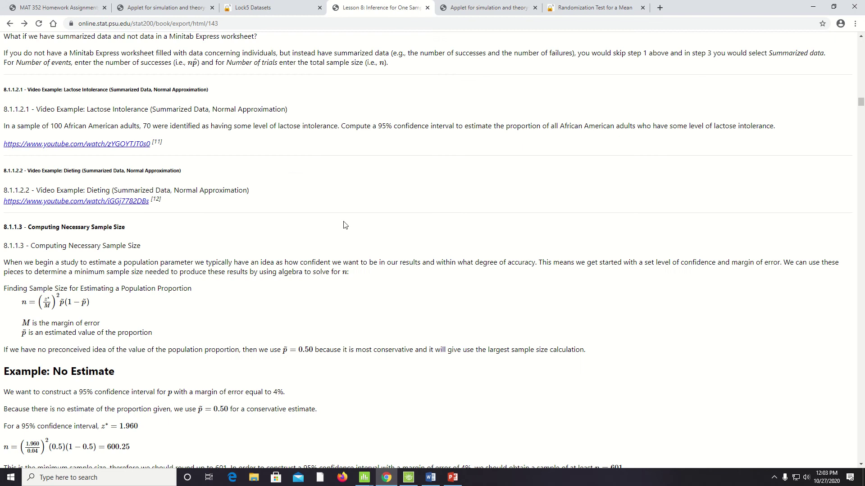
scroll(319, 251, "up", 15)
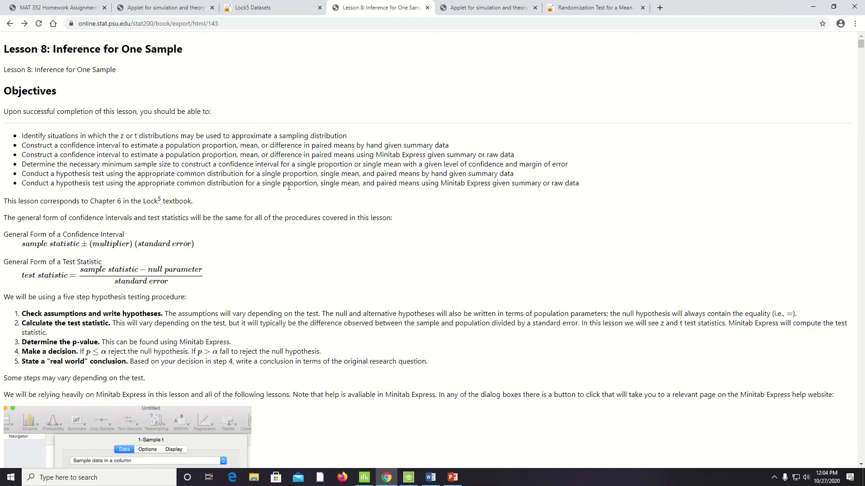
Switch to Word and review the lab notes from the hypothesis-testing steps to the Minitab frequency table instructions
key("alt+Tab")
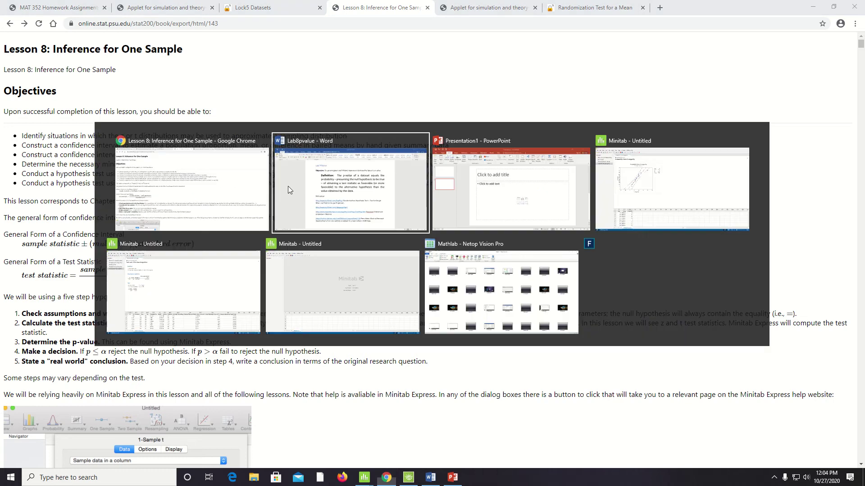
scroll(289, 186, "down", 10)
scroll(317, 266, "down", 5)
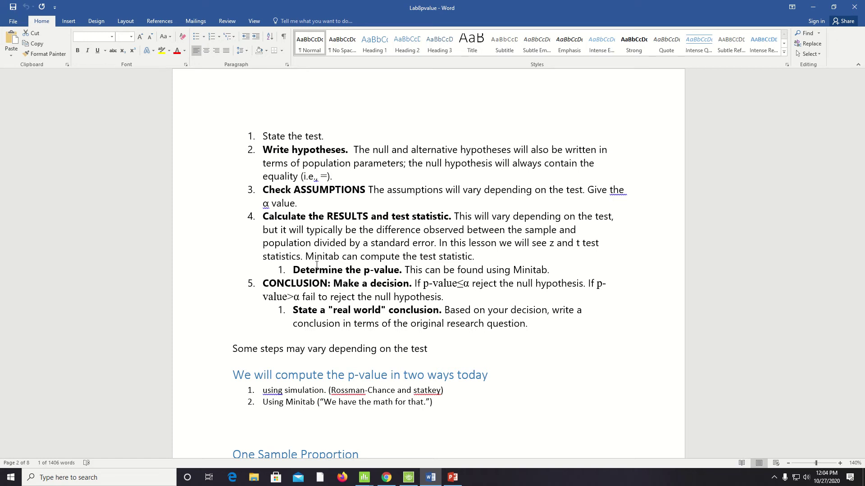
scroll(399, 411, "down", 5)
scroll(400, 411, "down", 2)
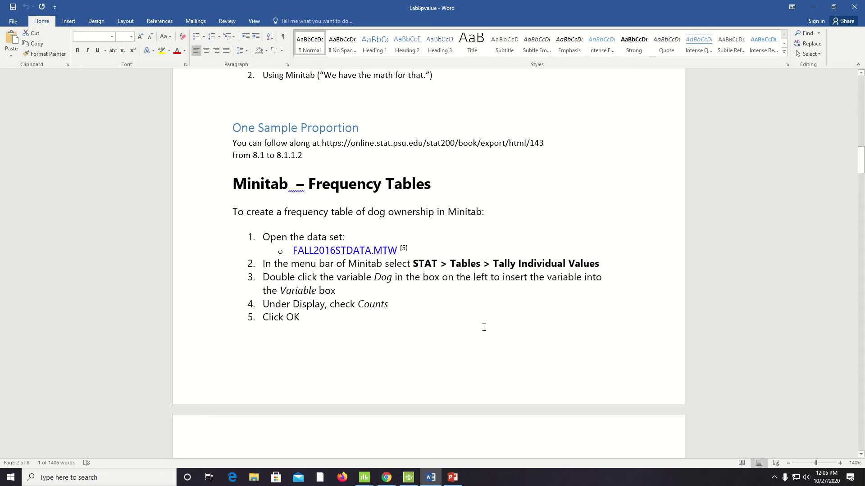
Switch to Chrome, find the FALL2016STDATA.MTW data set in section 8.1.1.2 of the lesson and show its link options
left_click(387, 478)
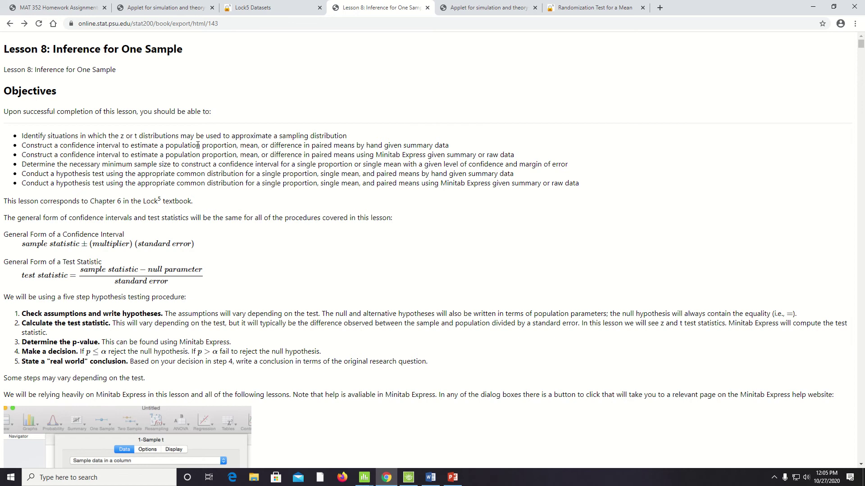
scroll(210, 154, "down", 15)
scroll(210, 154, "down", 15)
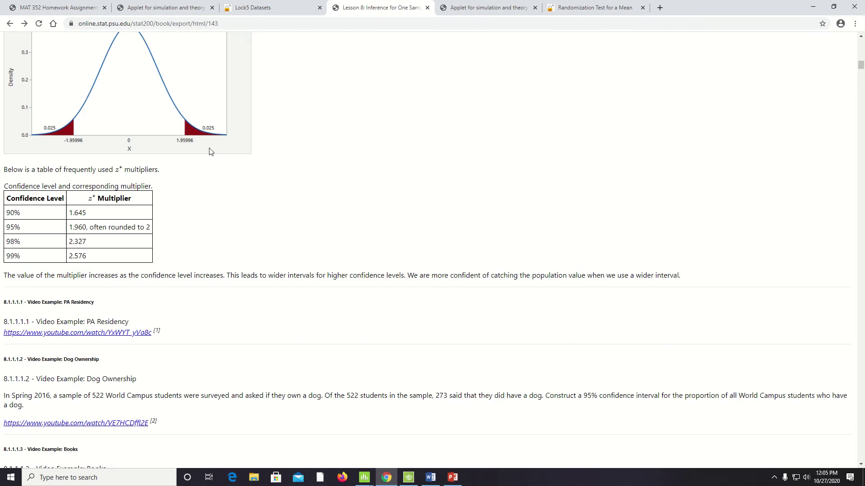
scroll(209, 150, "down", 15)
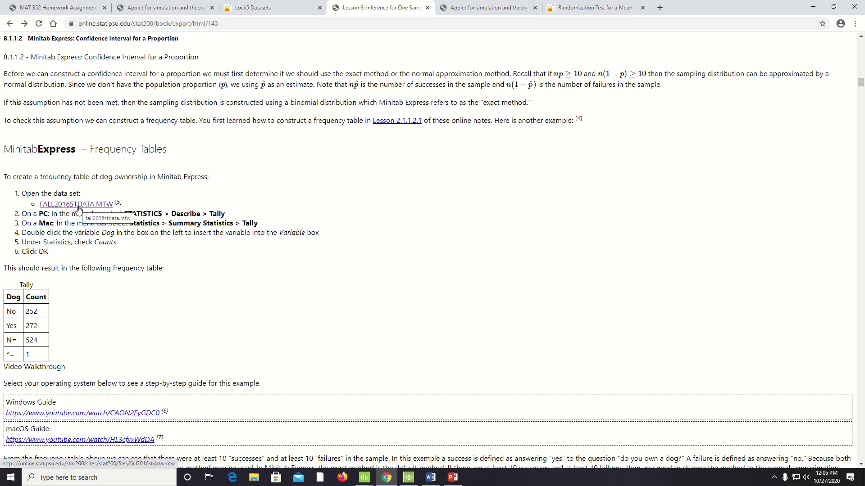
right_click(79, 208)
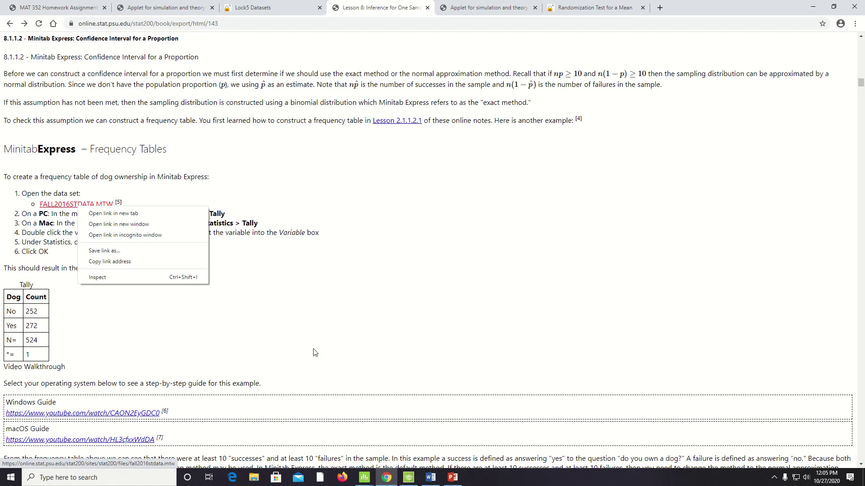
Switch to the Minitab window containing fall2016stdata.mtw and show only the worksheet data
left_click(364, 478)
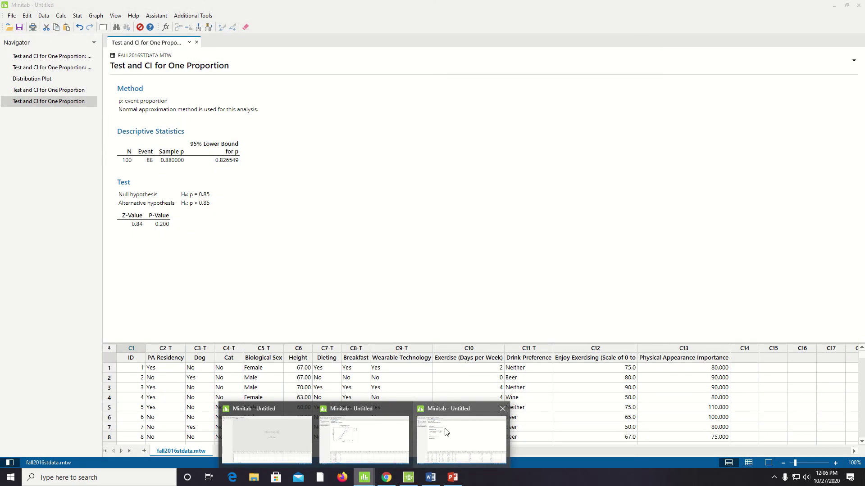
left_click(446, 432)
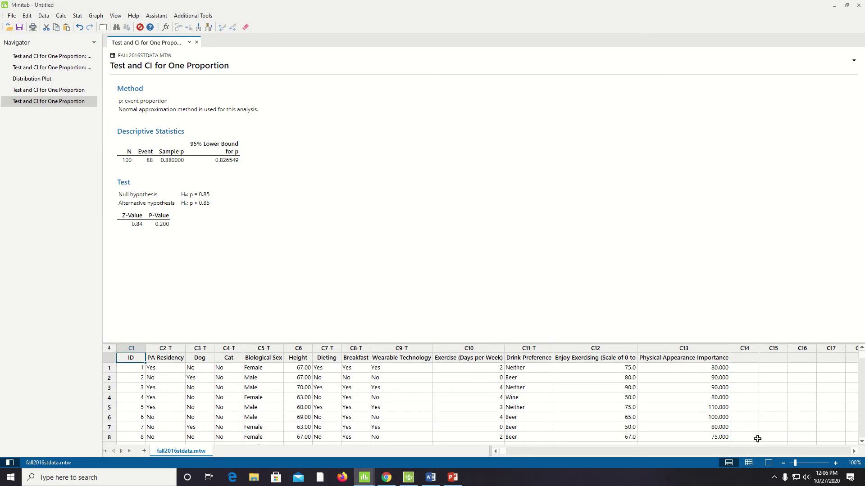
left_click(748, 462)
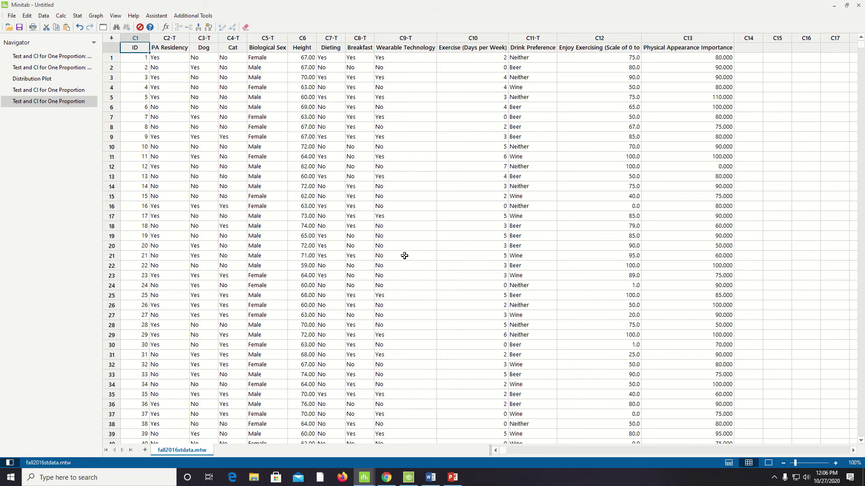
Switch to Word and check the link options for FALL2016STDATA.MTW in the frequency table instructions, making no change
key("alt+Tab")
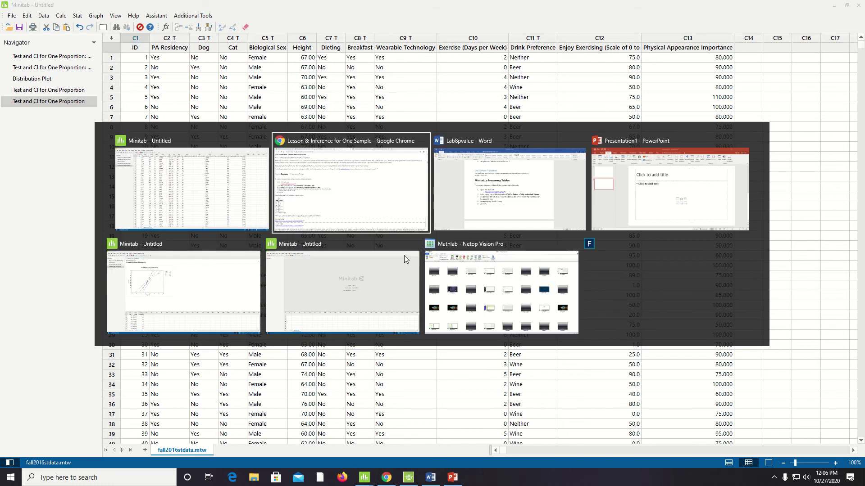
key("alt+Tab")
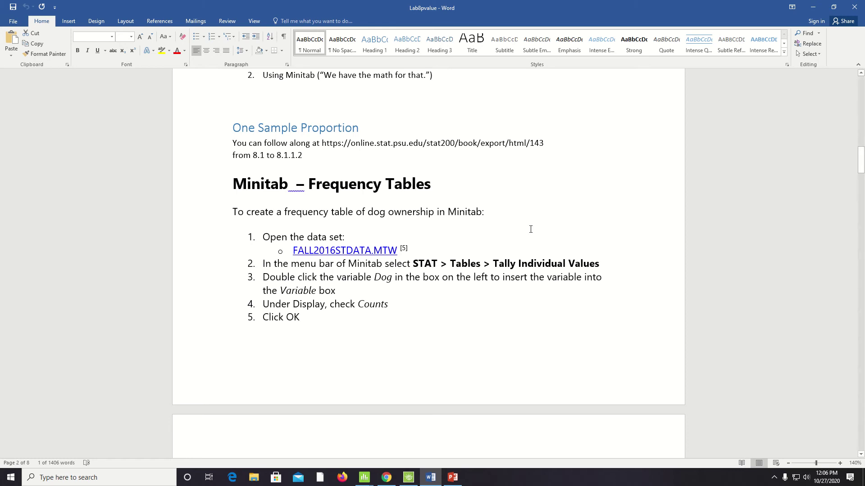
right_click(340, 256)
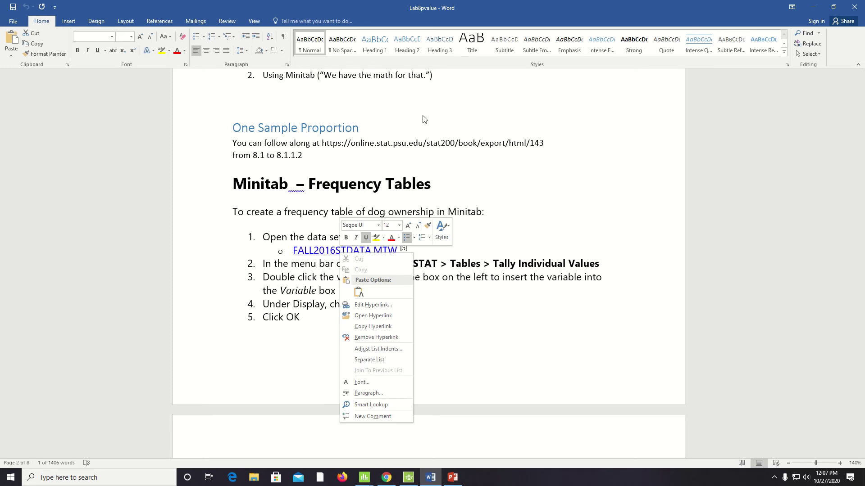
scroll(446, 126, "up", 5)
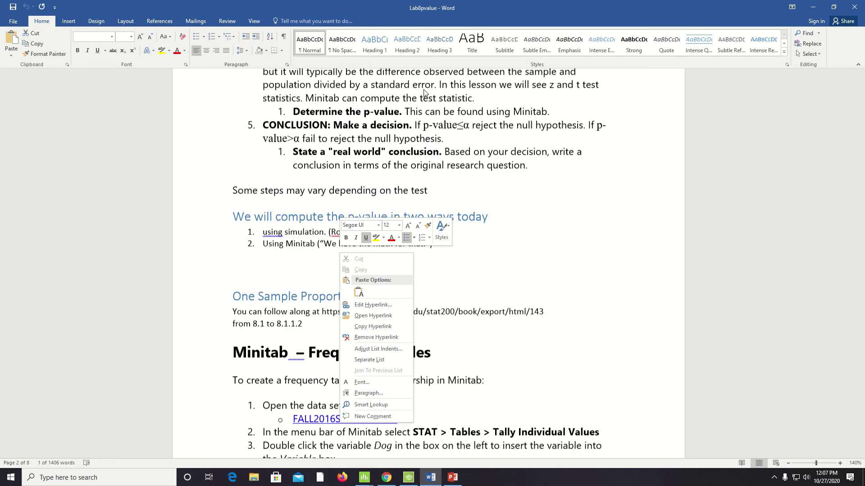
key("Escape")
Switch to Minitab and tally the individual values of the Dog variable with counts displayed
key("alt+Tab")
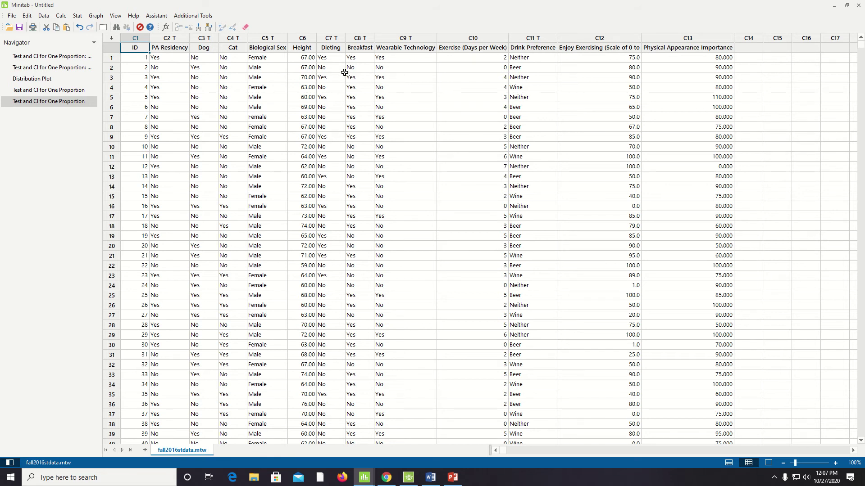
left_click(78, 16)
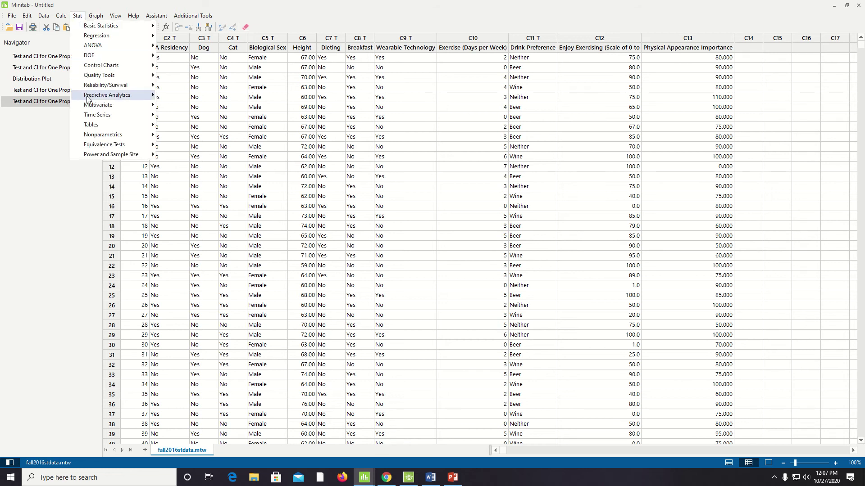
mouse_move(89, 114)
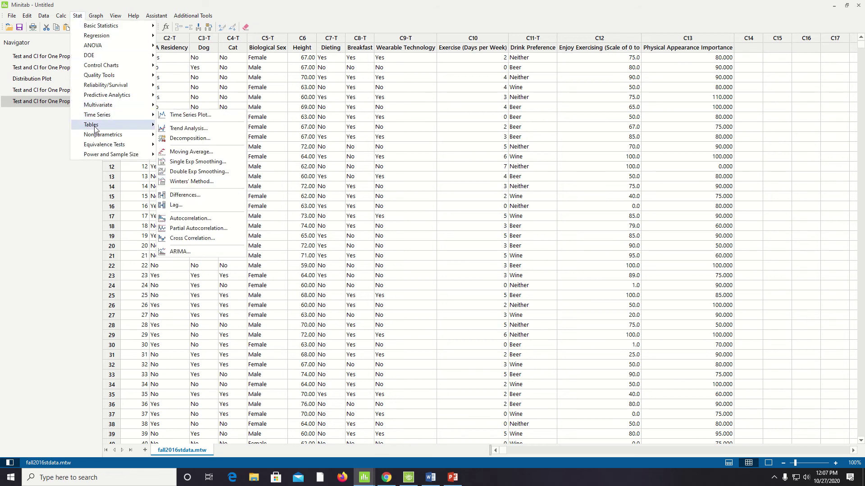
left_click(197, 126)
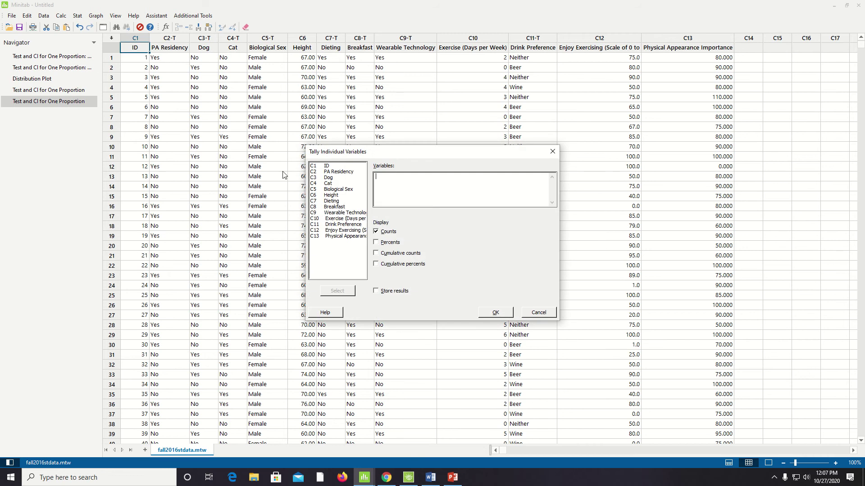
double_click(328, 178)
left_click(500, 312)
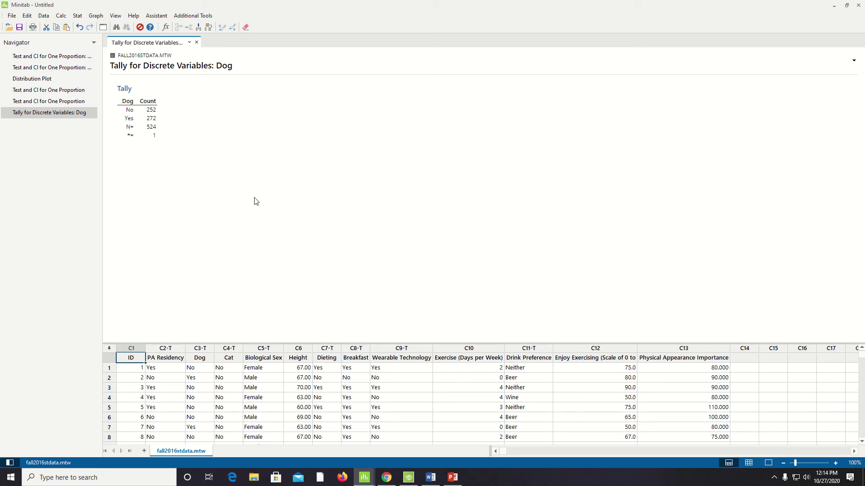
Set up a one-proportion test on summarized data with 272 events, 524 trials and a hypothesized proportion of .5
left_click(79, 16)
mouse_move(95, 26)
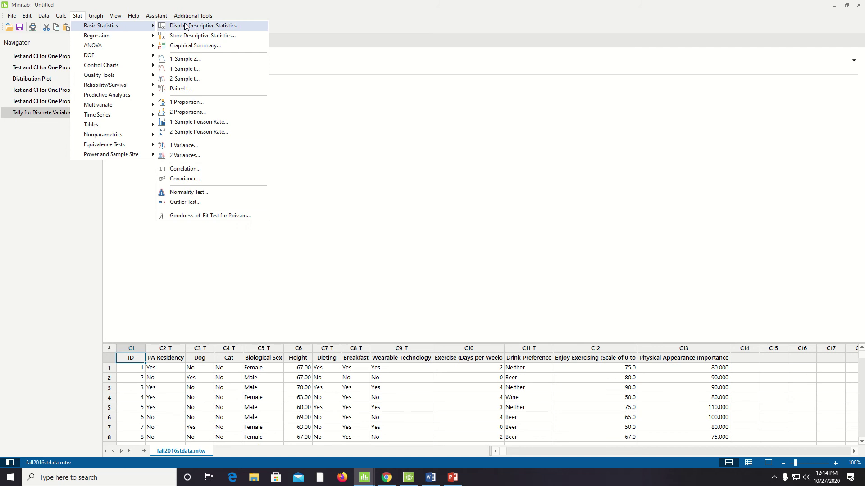
left_click(189, 102)
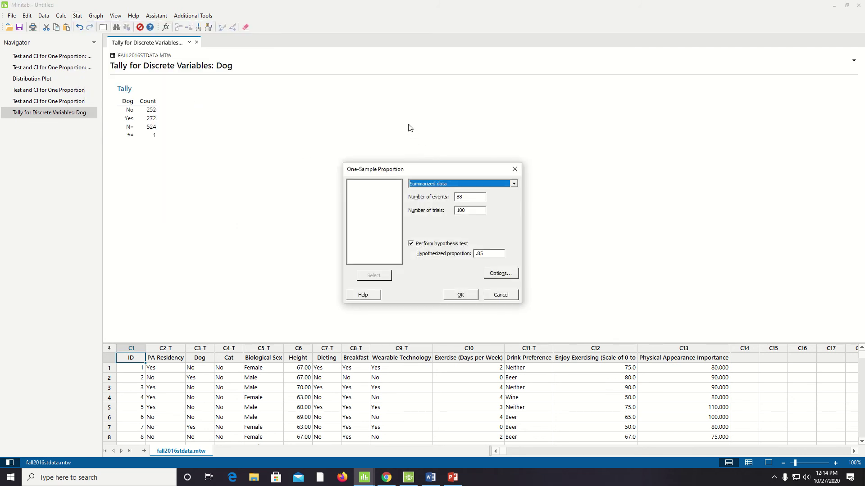
left_click(465, 197)
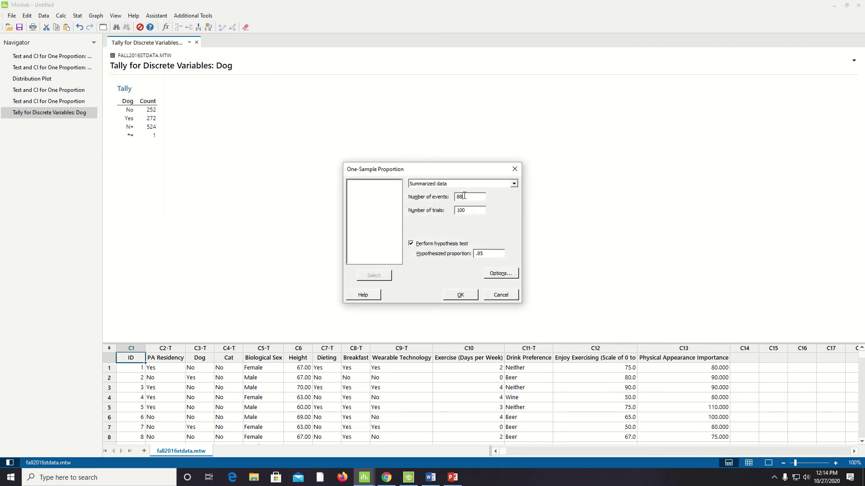
type("272")
left_click(466, 211)
key("BackSpace")
key("BackSpace")
key("BackSpace")
type("524")
type(".5")
Set the alternative hypothesis to "Proportion ≠ hypothesized proportion" and run the one-proportion test
left_click(504, 273)
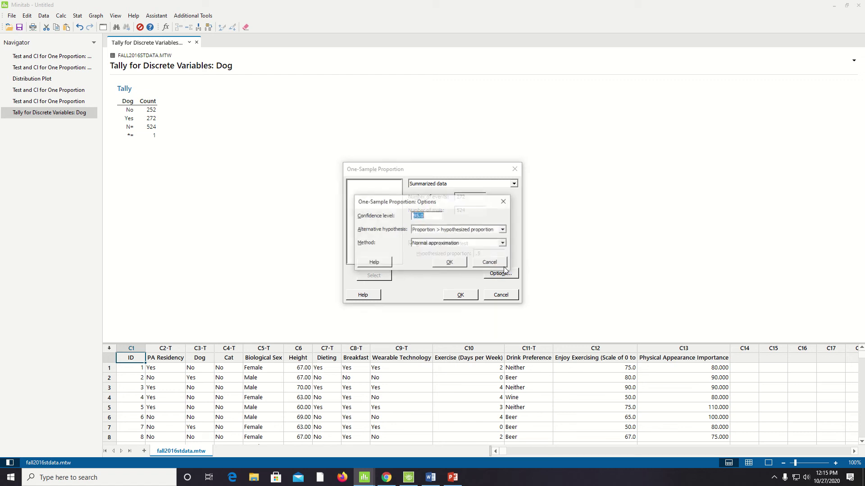
left_click(504, 230)
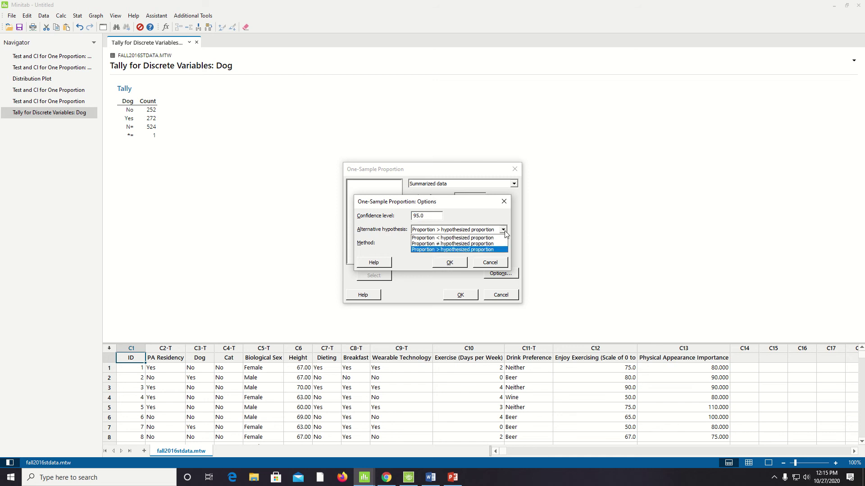
left_click(487, 243)
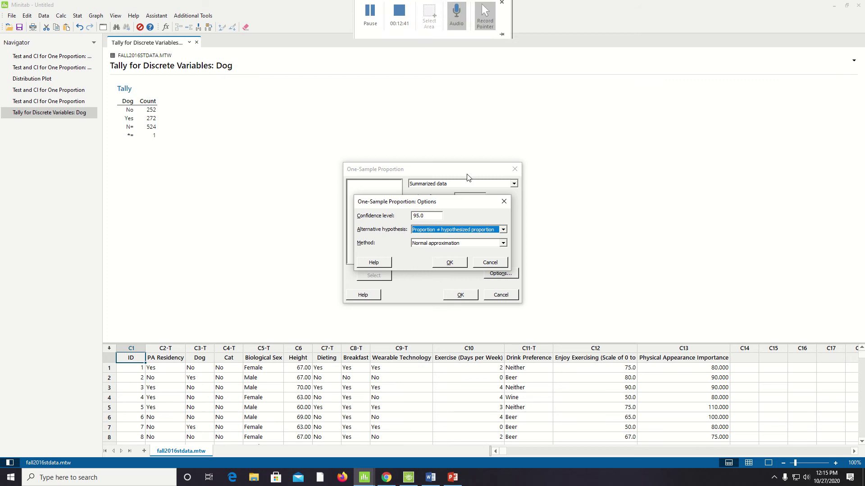
left_click(446, 263)
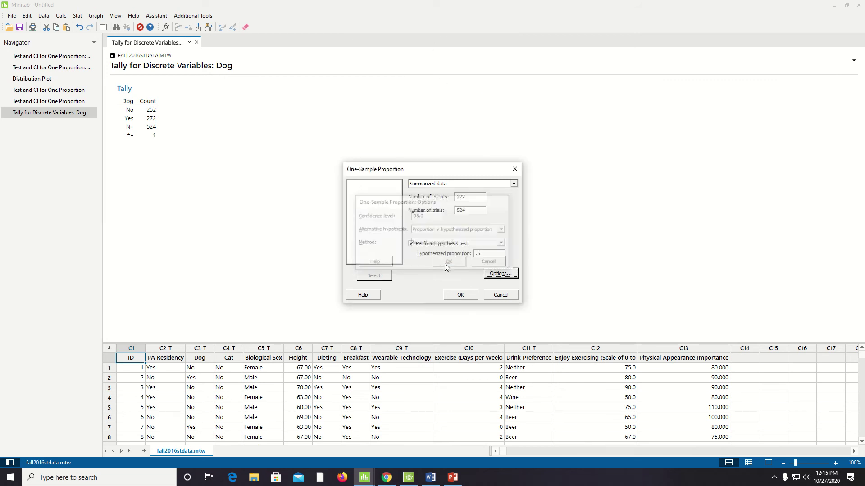
left_click(461, 295)
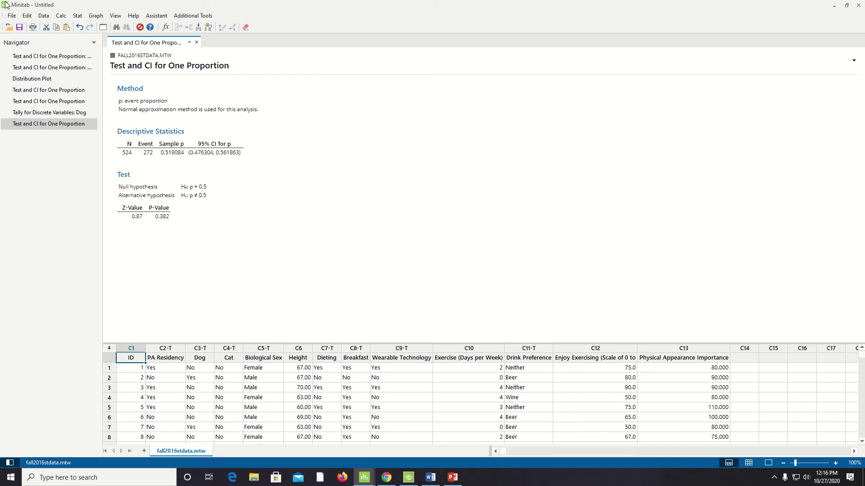
Create a View Probability distribution plot for the normal distribution with mean 0.0 and standard deviation 1.0, shading both tails at X value .87
mouse_move(2, 12)
left_click(96, 15)
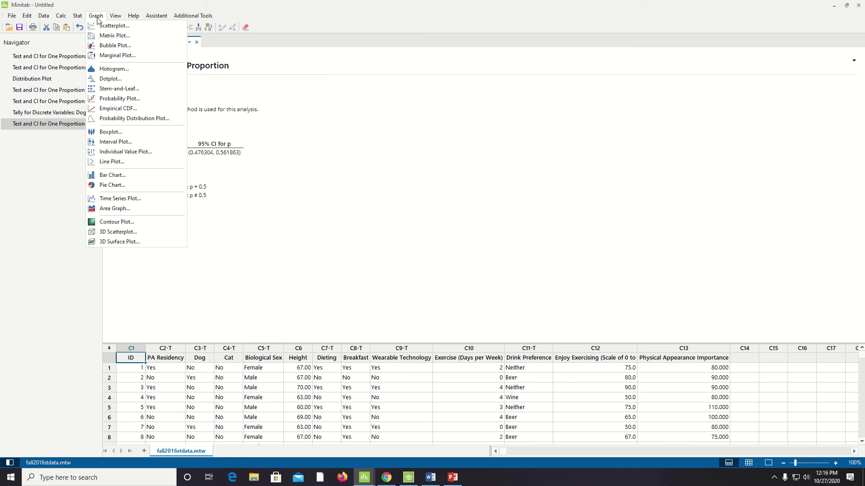
left_click(113, 118)
left_click(477, 238)
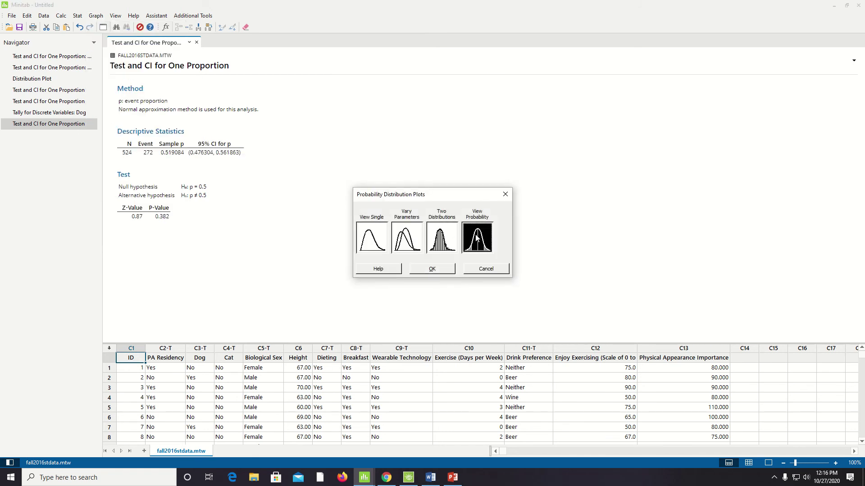
mouse_move(399, 3)
left_click(428, 270)
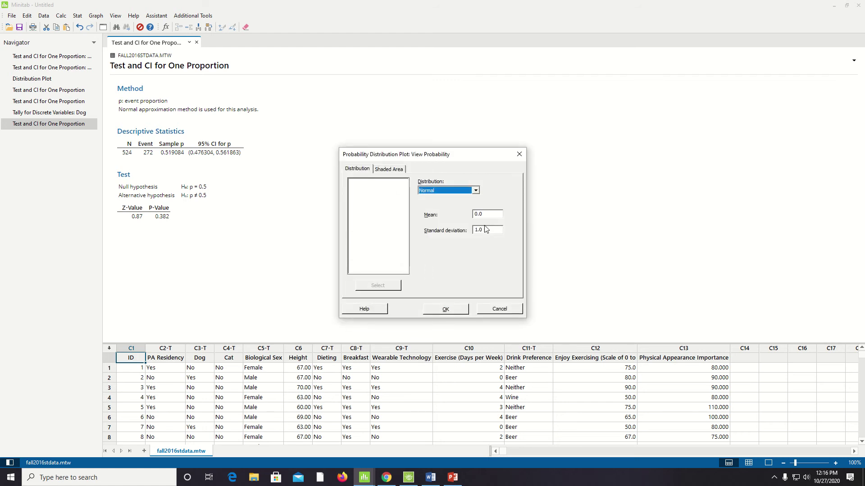
left_click(392, 170)
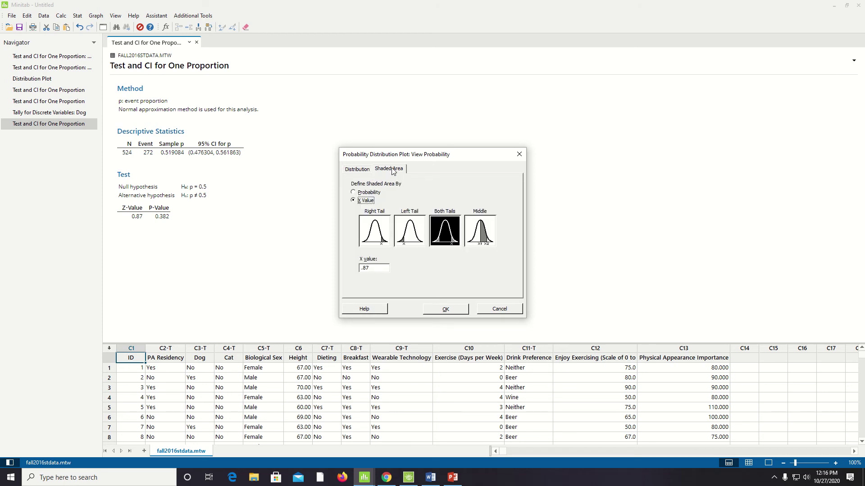
left_click(440, 240)
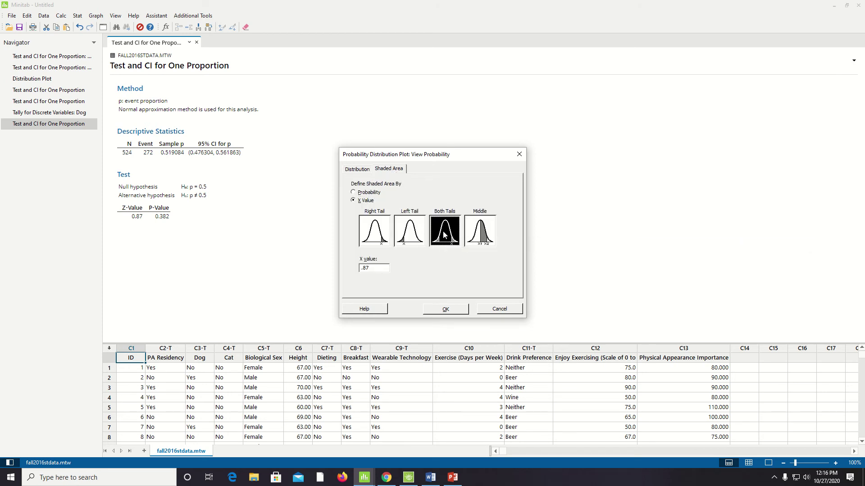
left_click(379, 269)
left_click(453, 312)
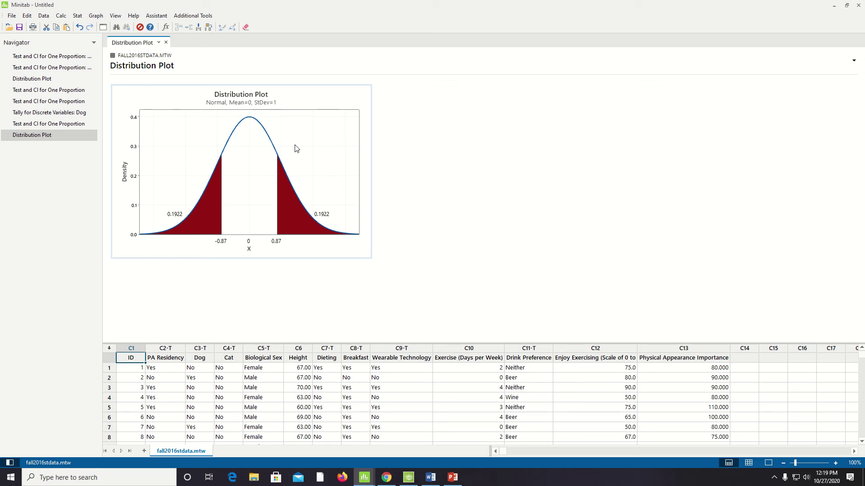
Reopen the latest one-proportion test output, and switch to Chrome to bring up the Rossman/Chance One Proportion Inference applet
left_click(79, 126)
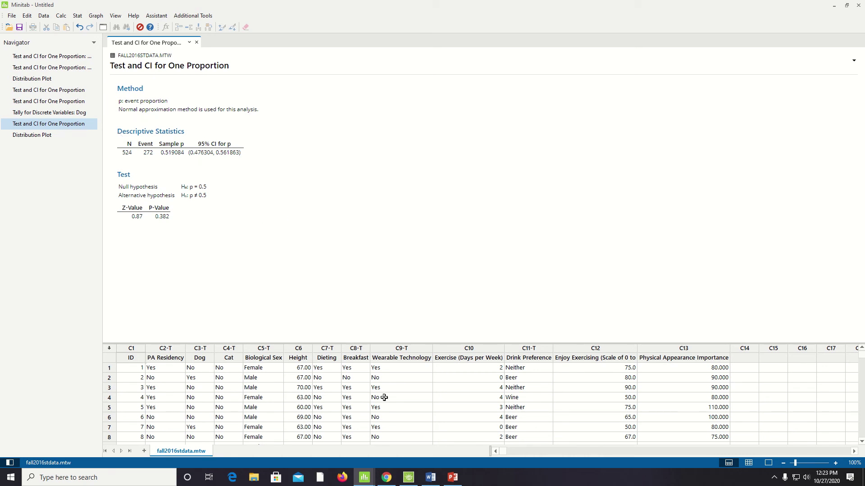
left_click(386, 477)
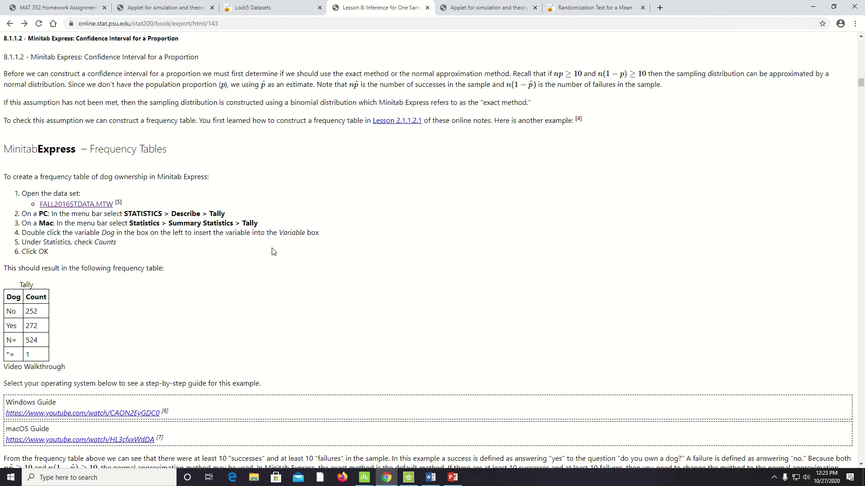
left_click(183, 12)
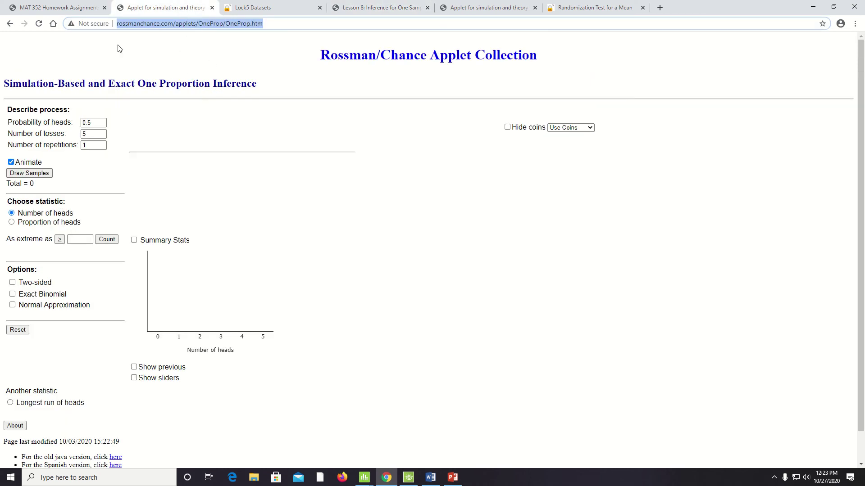
left_click(10, 23)
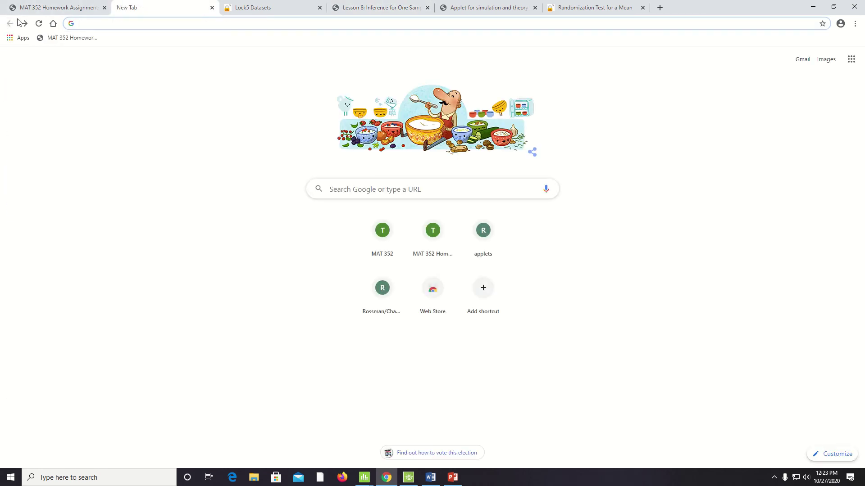
left_click(25, 23)
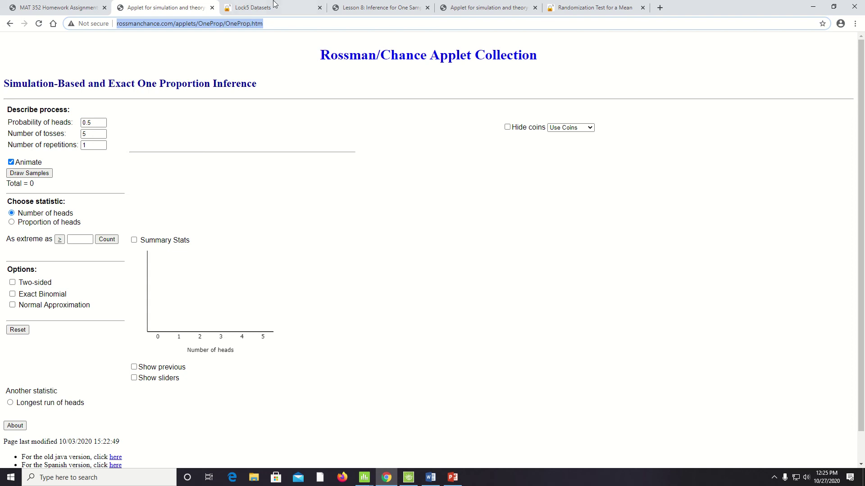
Set the simulation's probability of heads to 0.8 and its sample size to 100
left_click(92, 122)
left_click_drag(91, 122, 80, 120)
type("0.8")
left_click(93, 134)
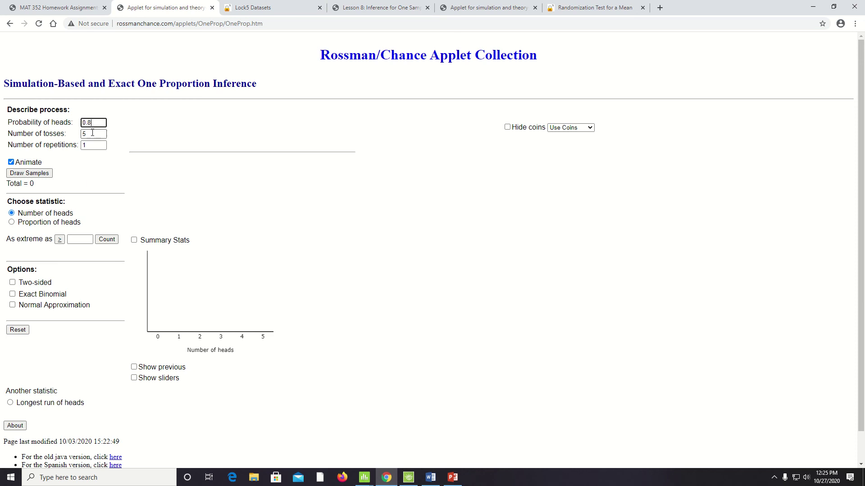
left_click(94, 145)
left_click(99, 131)
key("BackSpace")
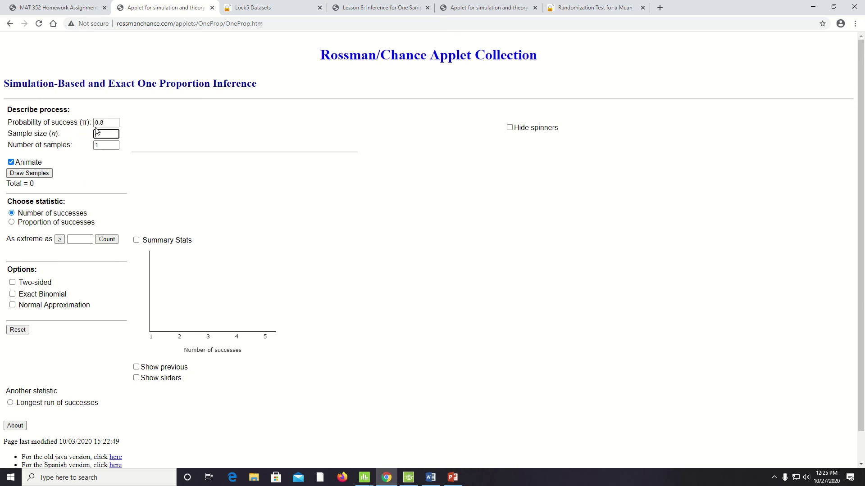
type("100")
Draw seven simulated samples one at a time
left_click(34, 174)
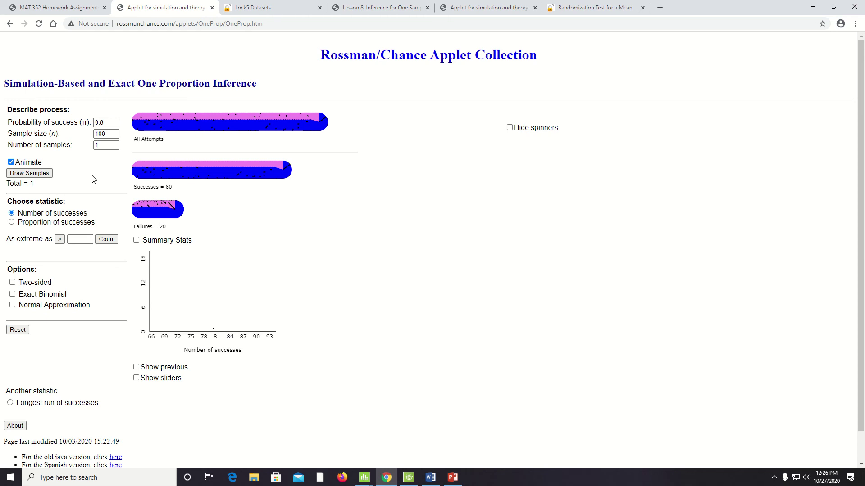
left_click(36, 175)
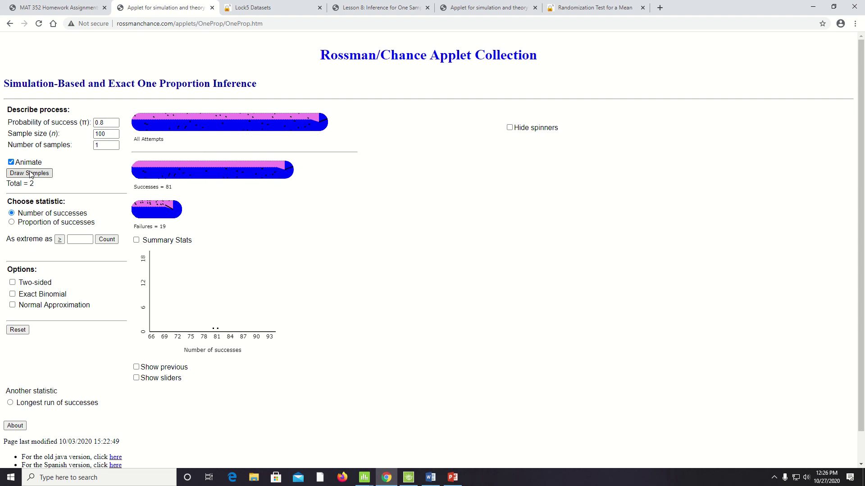
left_click(31, 173)
left_click(29, 175)
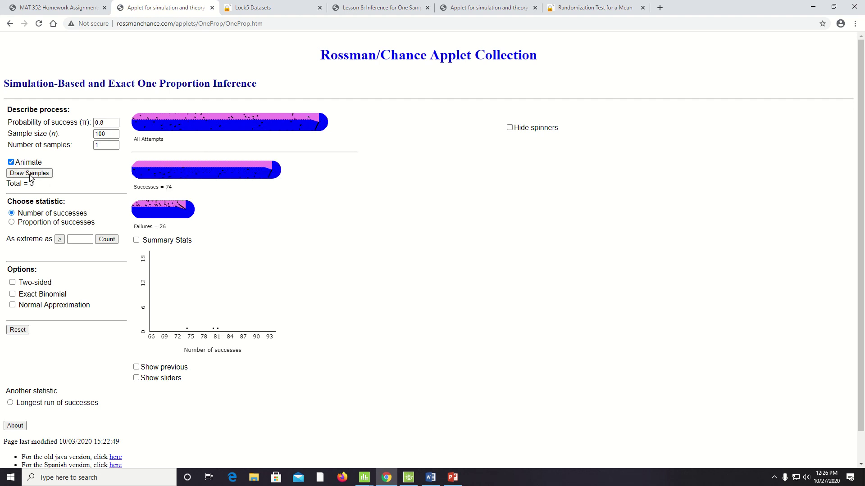
left_click(30, 175)
left_click(30, 175)
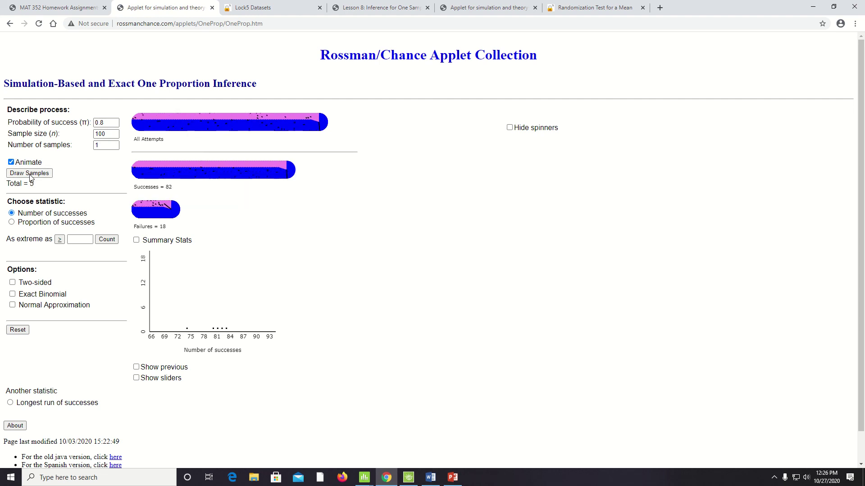
left_click(30, 175)
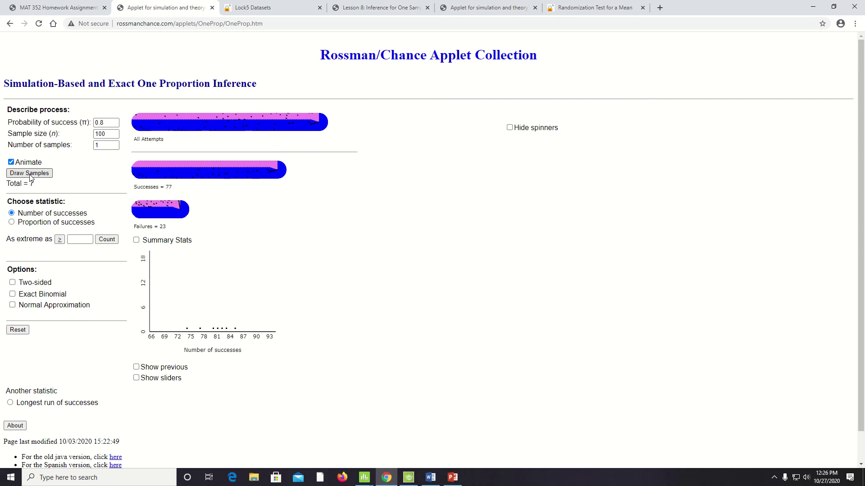
Set the number of samples to 1000 and draw them
left_click(103, 148)
type("000")
left_click(45, 173)
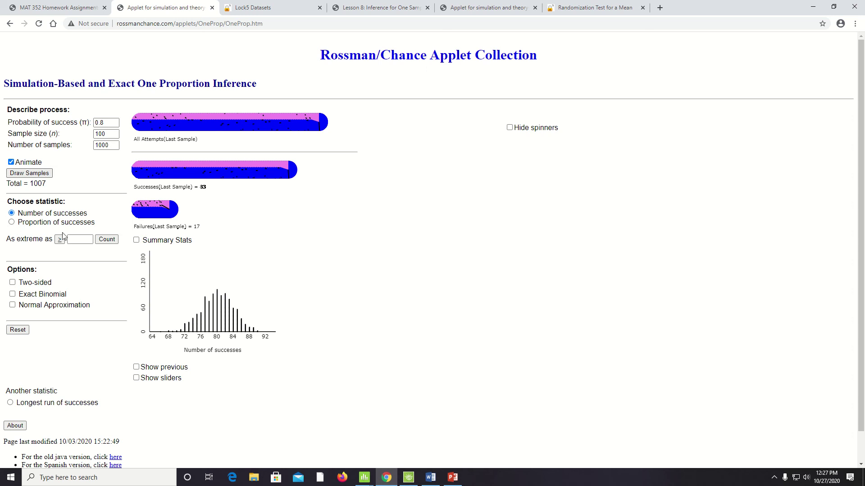
Count the simulated samples with 88 or more successes
left_click(84, 239)
type("888")
key("BackSpace")
left_click(99, 240)
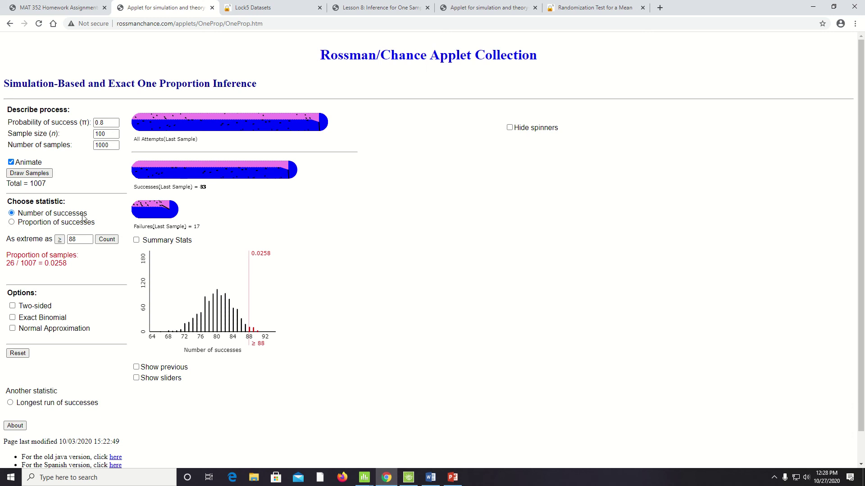
Draw seven more batches of 1000 samples to extend the simulated distribution for a success probability of 0.8
left_click(30, 173)
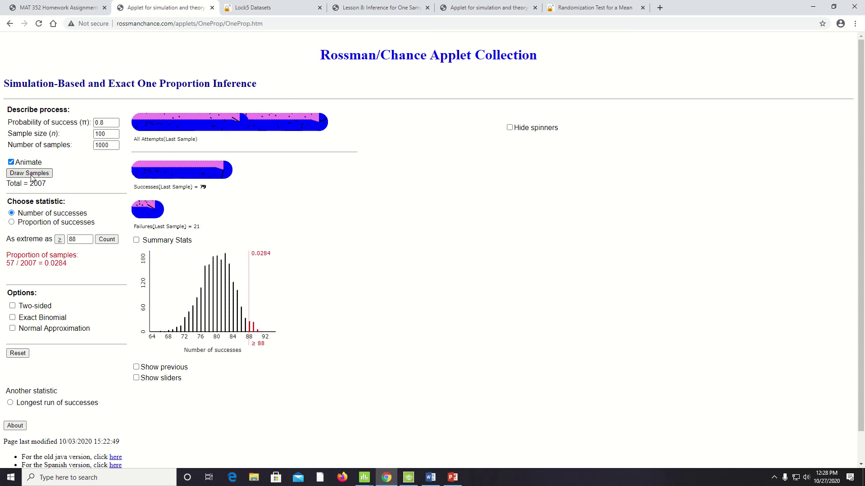
left_click(30, 175)
left_click(30, 177)
left_click(31, 177)
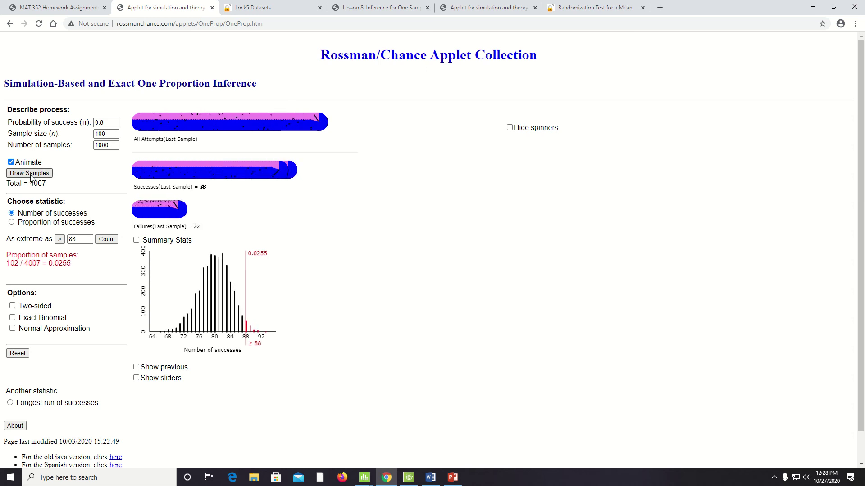
left_click(30, 177)
left_click(31, 177)
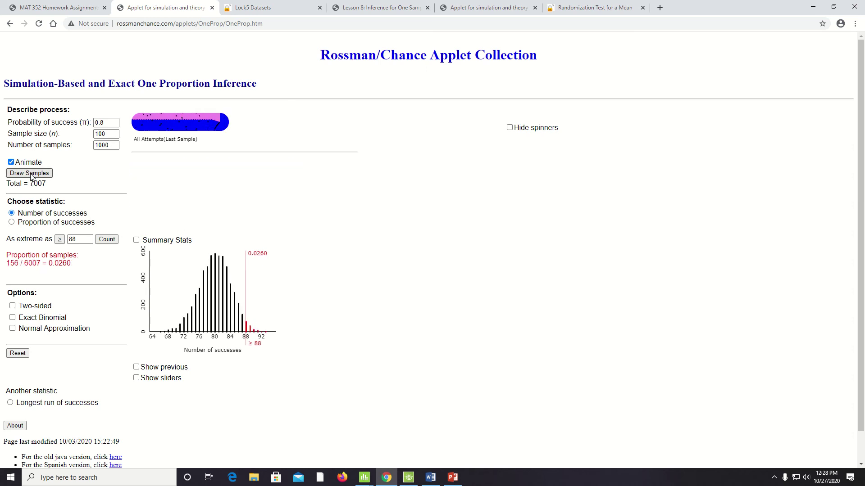
left_click(31, 176)
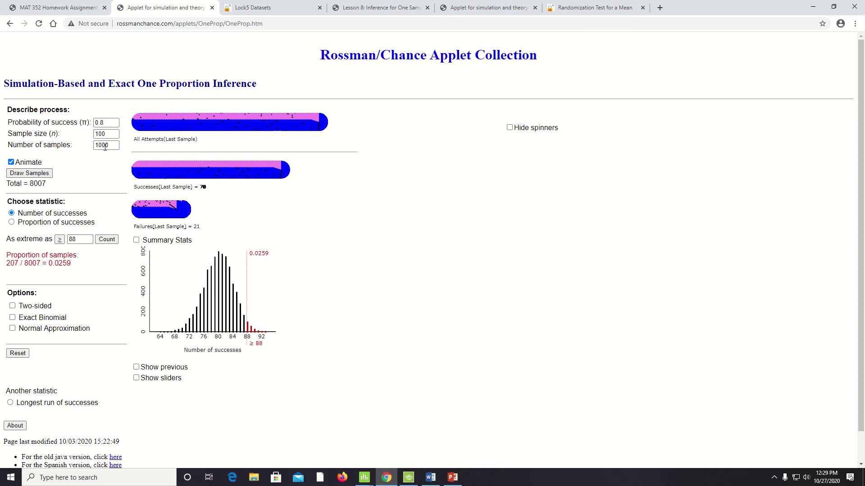
Set the probability of success to 0.85 and reset the simulation
left_click(113, 125)
type("5")
left_click(22, 353)
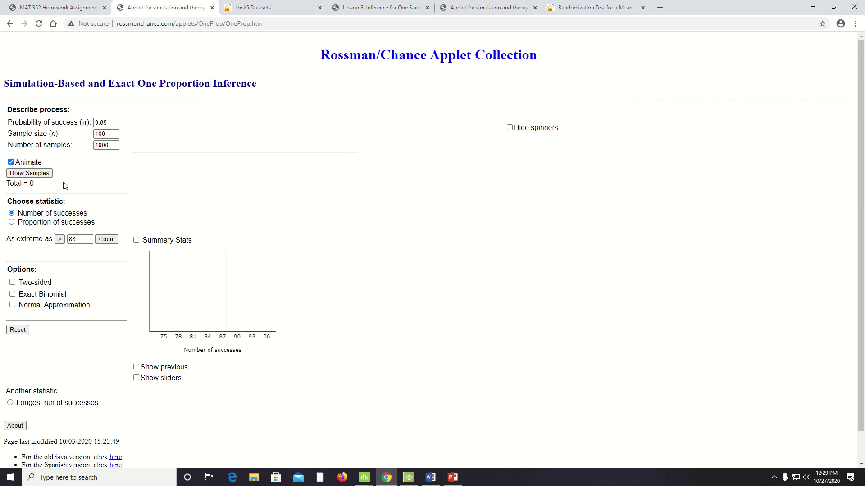
Draw six batches of 1000 samples under the 0.85 success probability
left_click(39, 175)
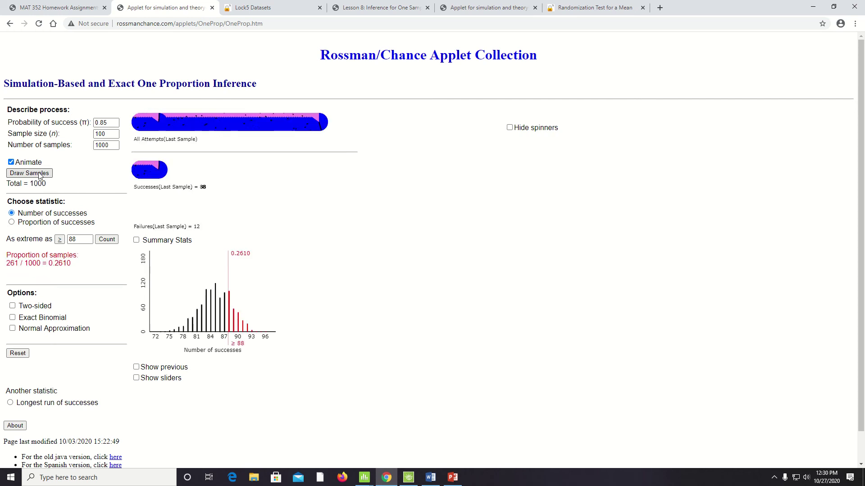
left_click(39, 174)
left_click(40, 175)
left_click(38, 174)
left_click(33, 173)
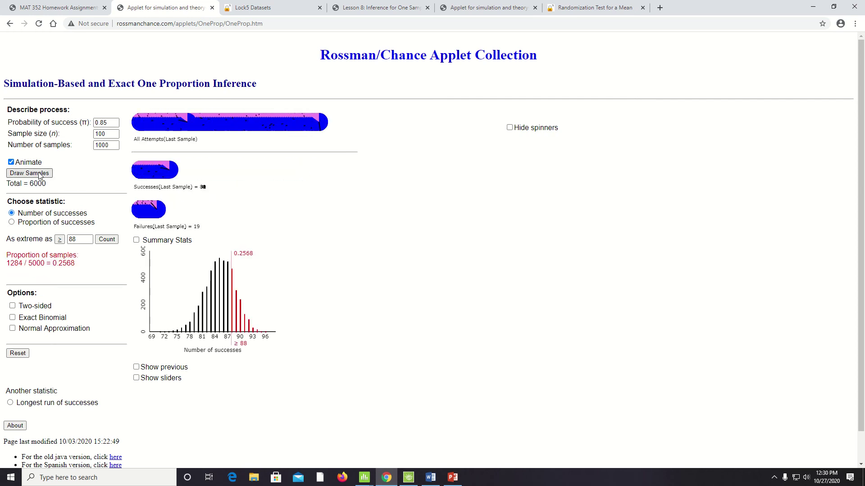
left_click(29, 172)
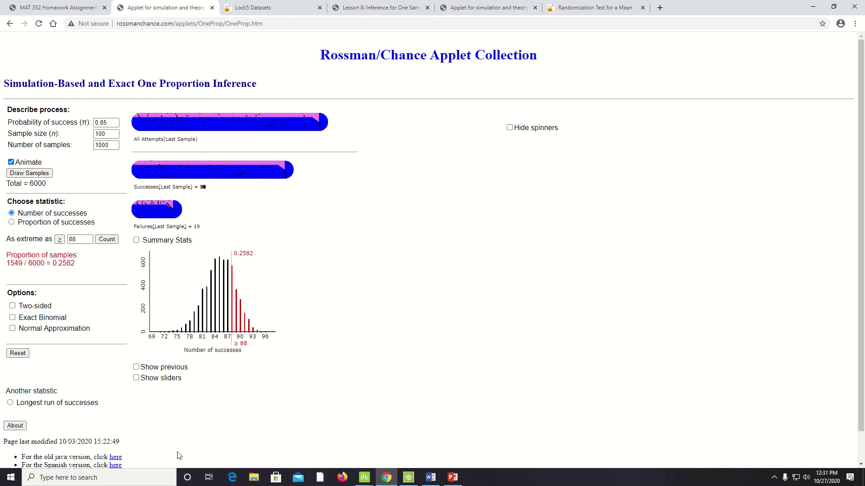
Switch to the Minitab window with the dog ownership test, start a one-sample proportion test and set the number of events to 88
left_click(364, 477)
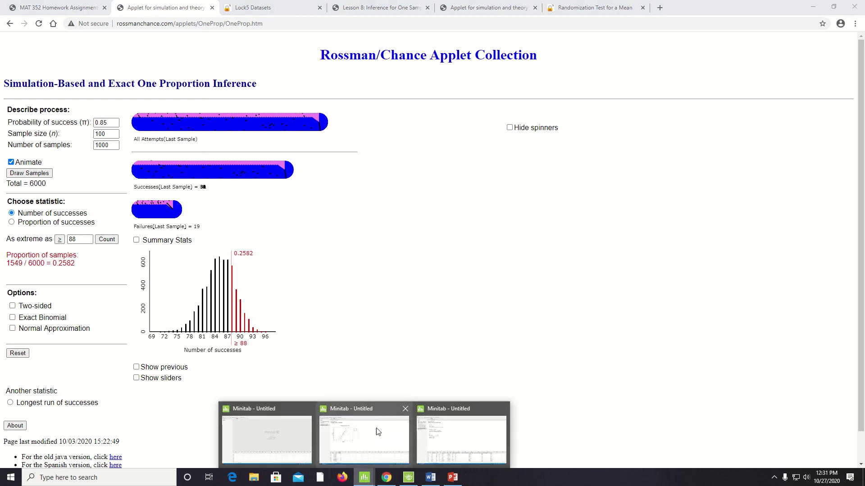
left_click(440, 439)
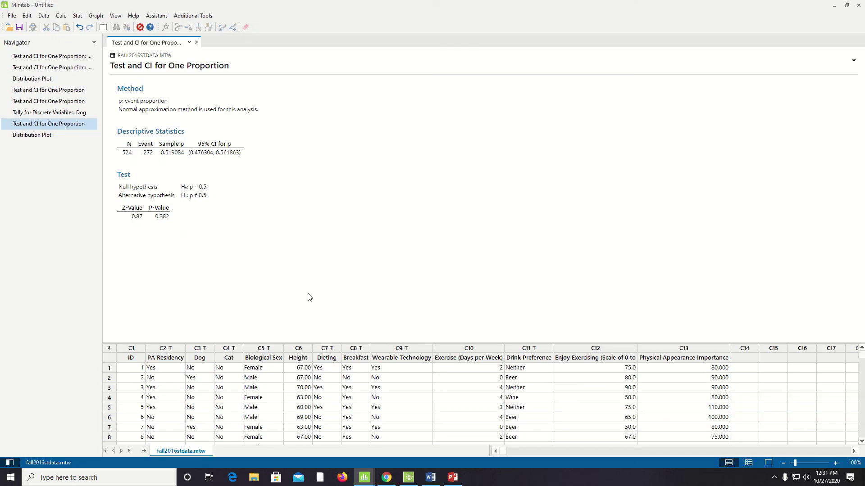
left_click(78, 17)
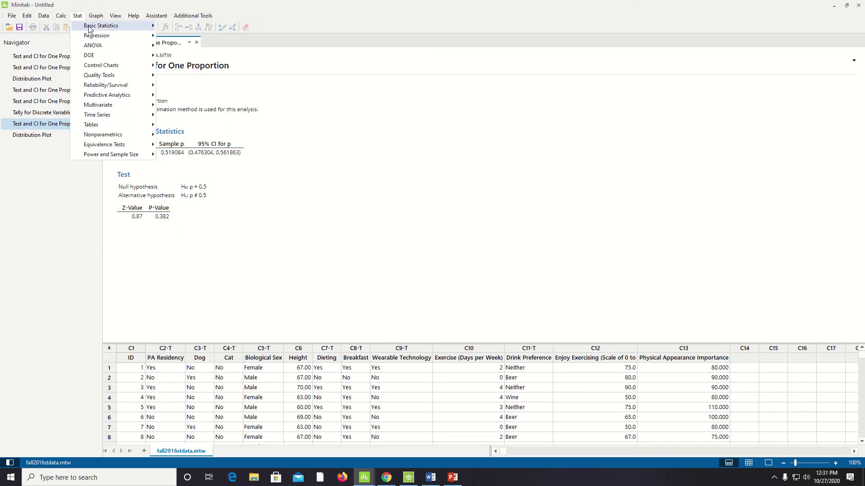
mouse_move(90, 27)
left_click(183, 107)
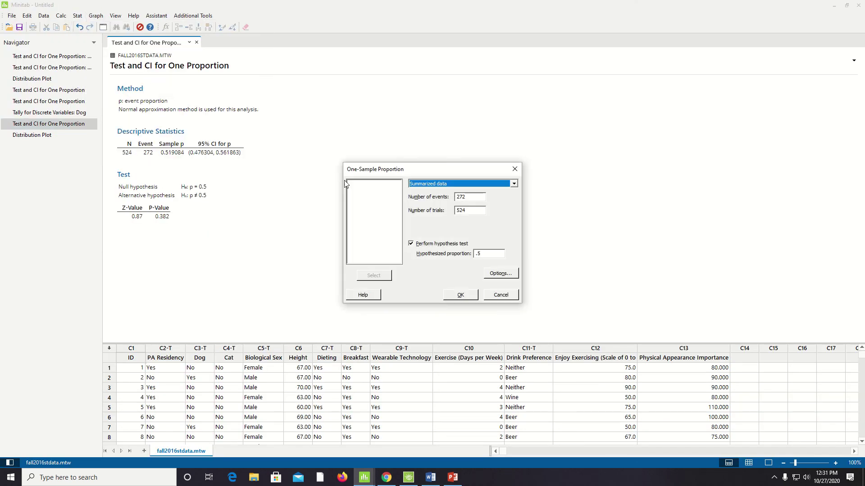
left_click(478, 197)
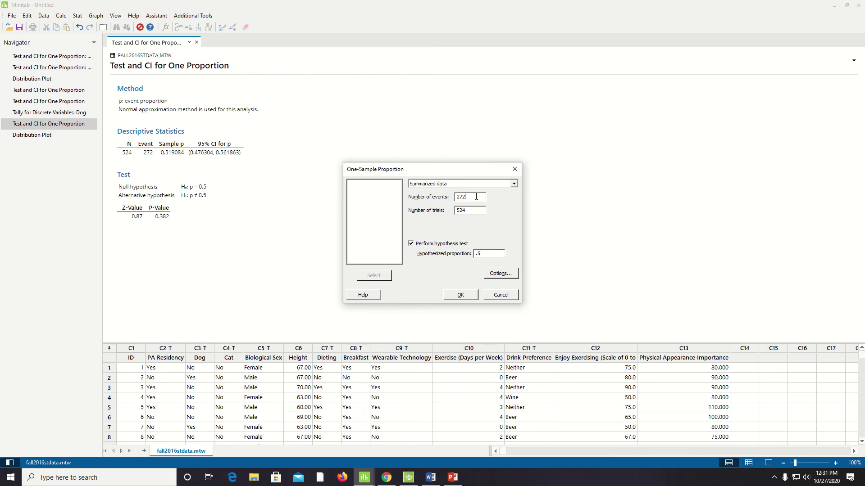
key("BackSpace")
key("BackSpace")
key("BackSpace")
type("88")
Set the number of trials to 100 and the hypothesized proportion to .8
left_click(475, 211)
key("BackSpace")
key("BackSpace")
key("BackSpace")
type("100")
left_click(487, 253)
key("BackSpace")
type("8")
Set the alternative hypothesis to Proportion > hypothesized proportion and run the one-sample proportion test
left_click(500, 274)
left_click(503, 230)
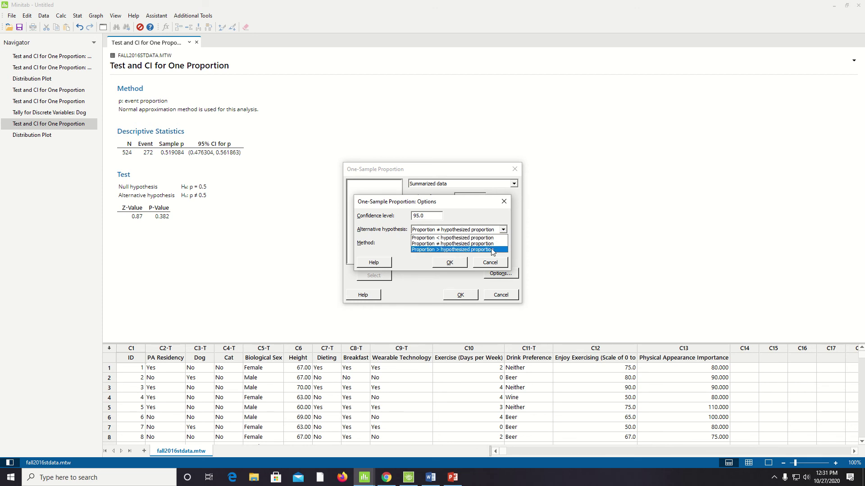
left_click(468, 249)
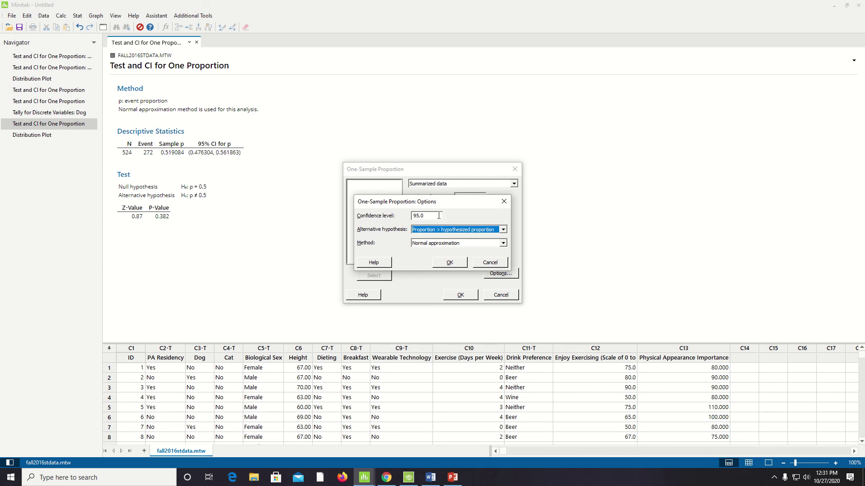
left_click(449, 262)
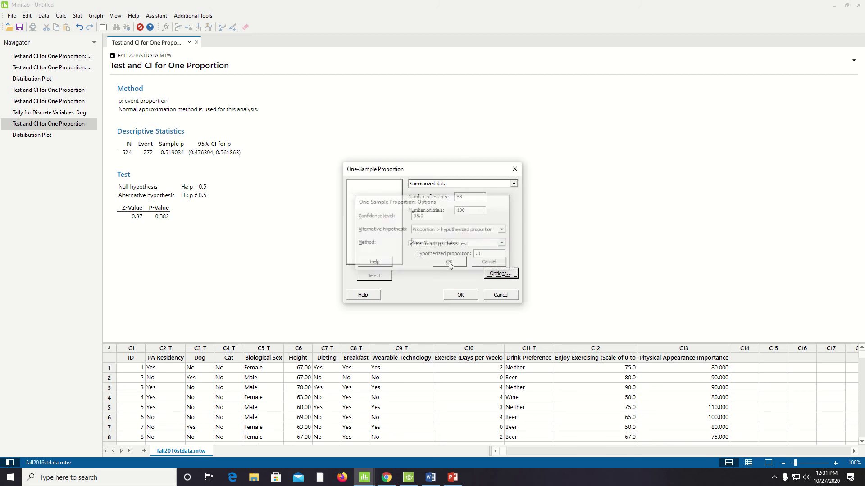
left_click(460, 296)
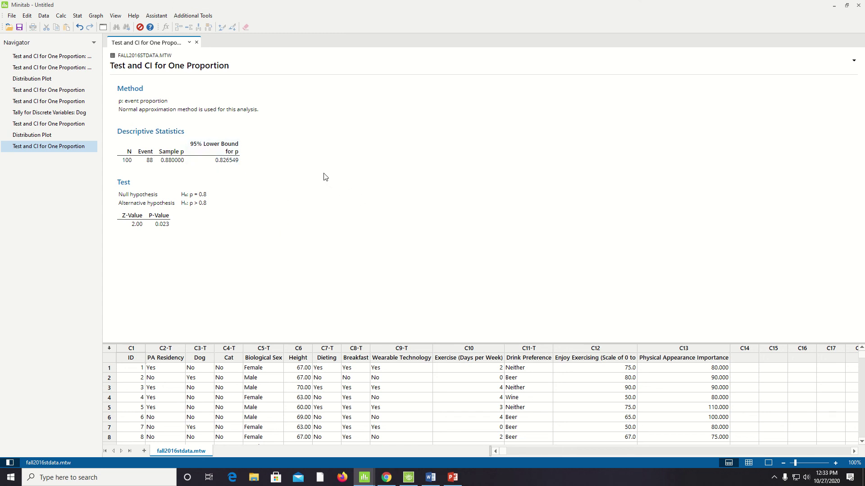
Switch to the StatKey randomization test page in Chrome, close its data editor and return to the StatKey home page
left_click(384, 478)
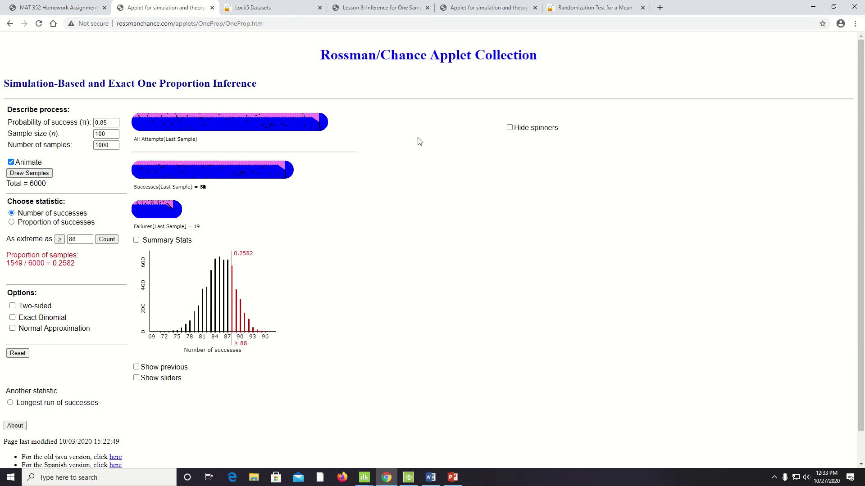
left_click(595, 10)
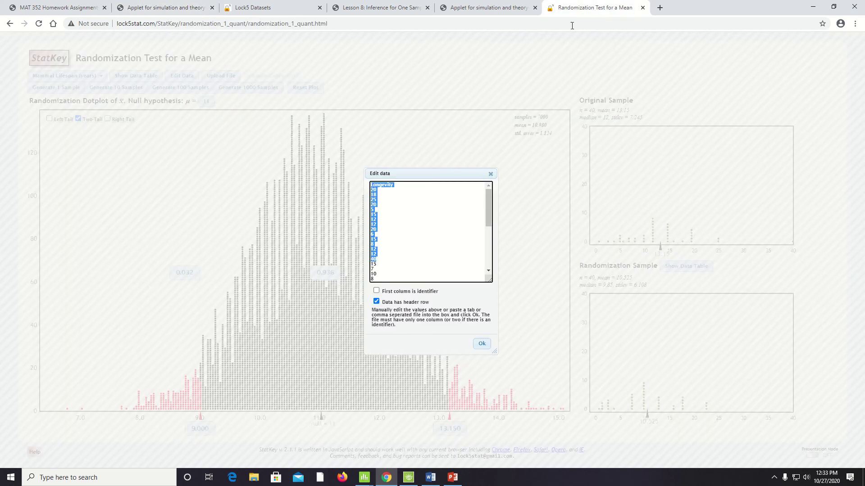
left_click(481, 344)
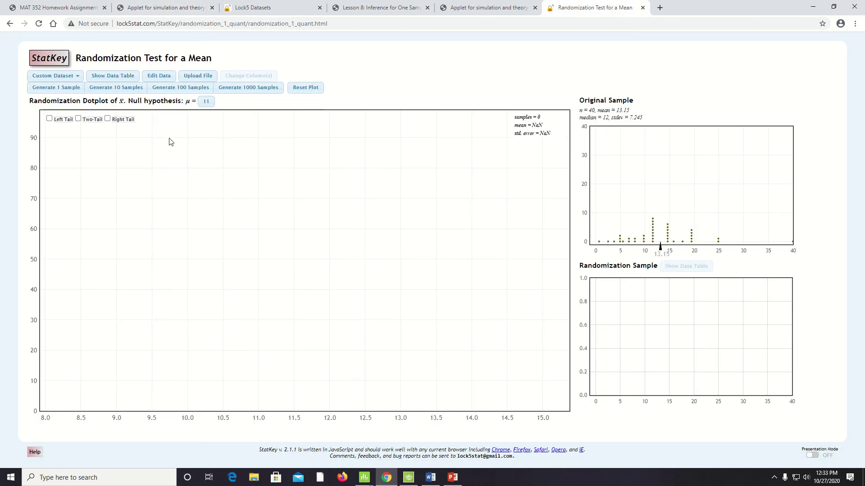
left_click(9, 23)
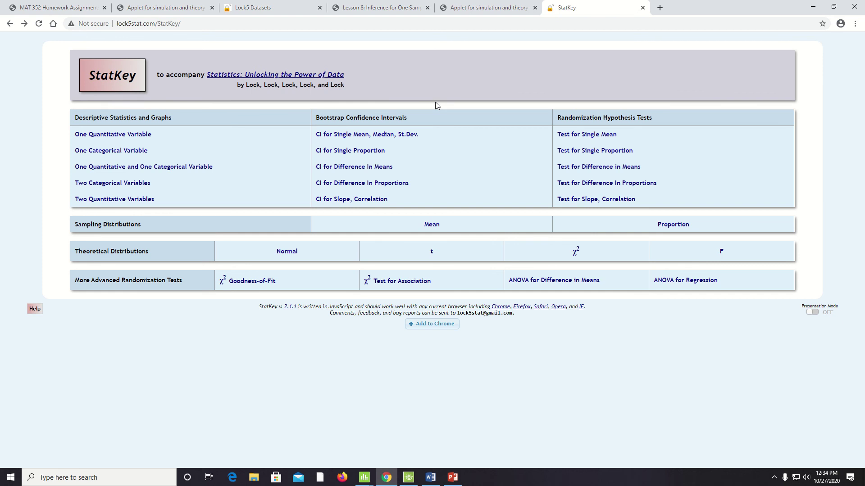
Look at StatKey's randomization test for a single proportion and its built-in datasets, and return to the home page
left_click(558, 154)
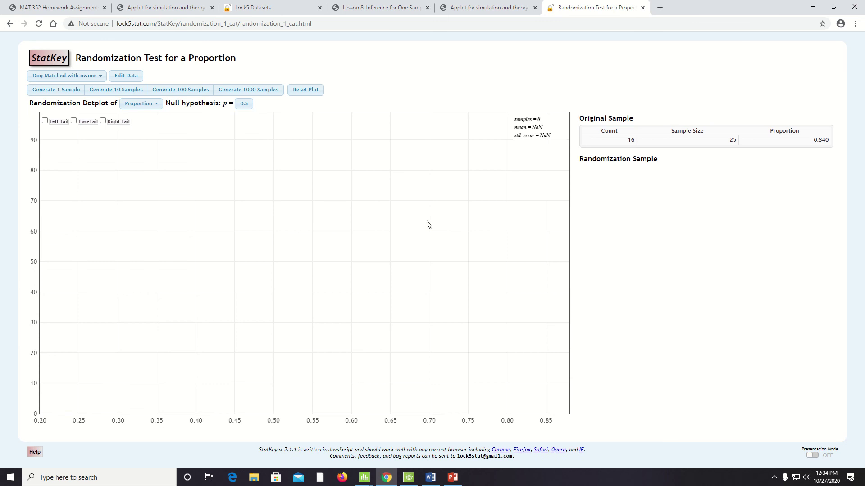
left_click(101, 77)
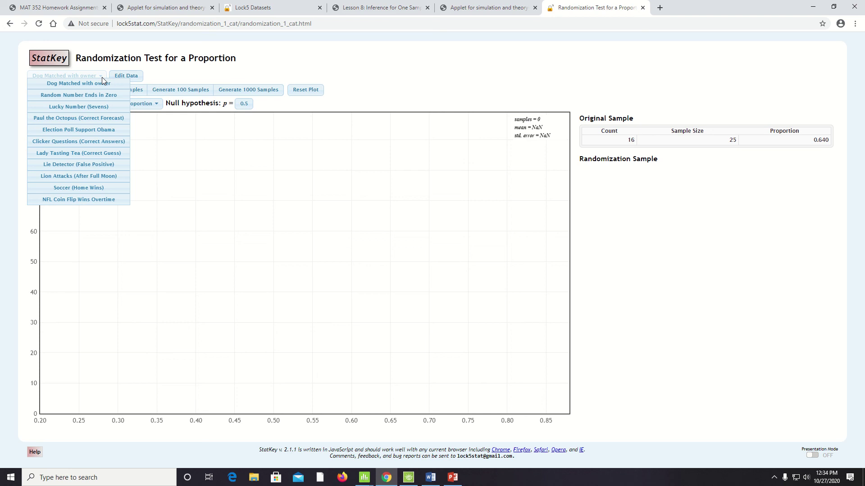
left_click(10, 24)
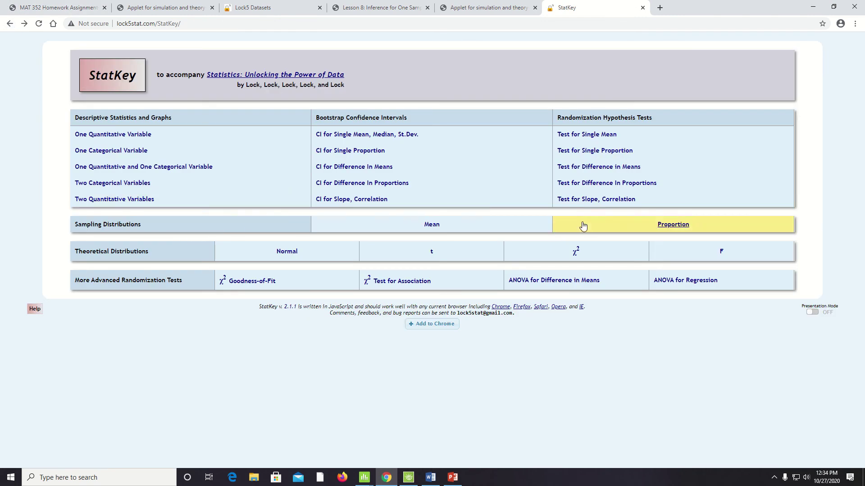
Open the randomization test for a single mean and load the Arsenic in Chicken dataset
left_click(600, 136)
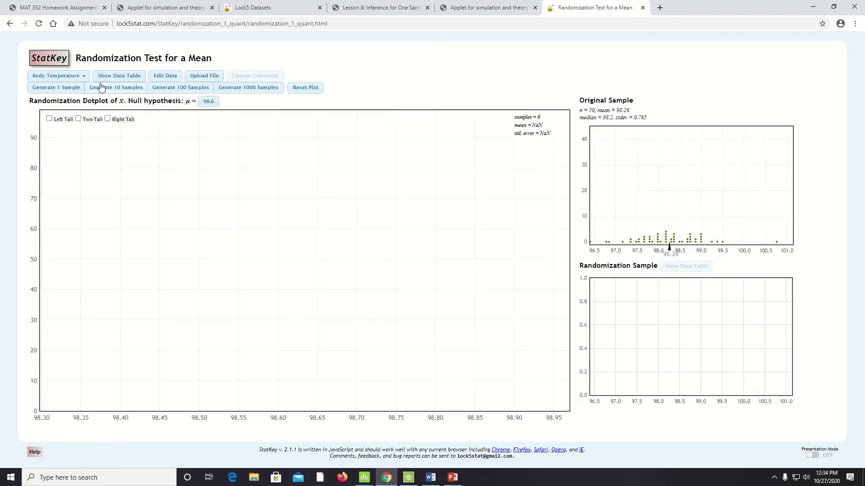
left_click(82, 76)
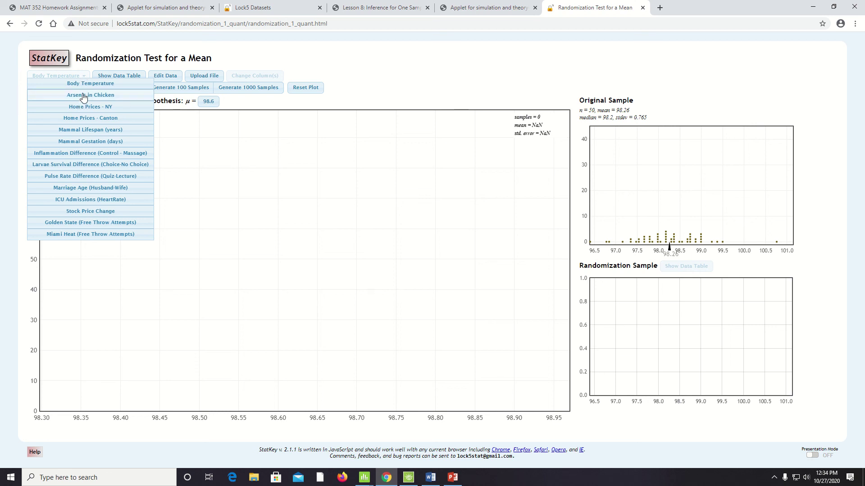
left_click(83, 96)
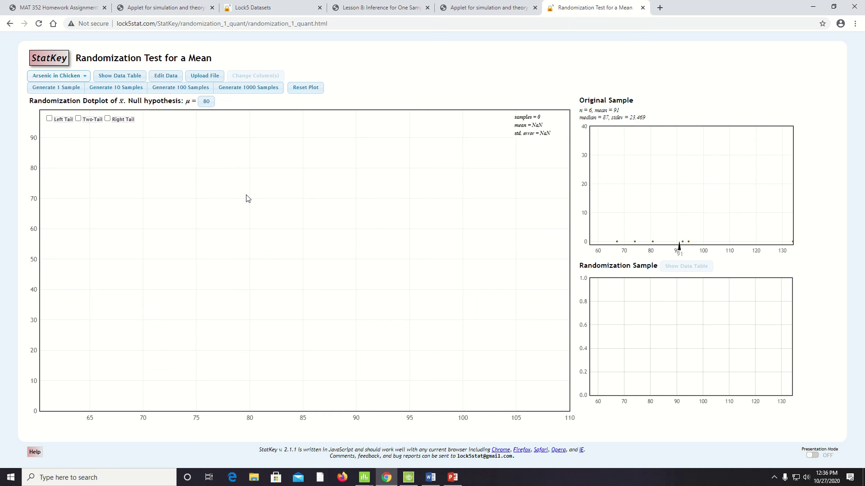
Copy the arsenic data with its ppb header from StatKey into column C5 of the CaffeineTaps worksheet in Minitab
left_click(173, 77)
left_click_drag(381, 218, 369, 189)
key("ctrl+c")
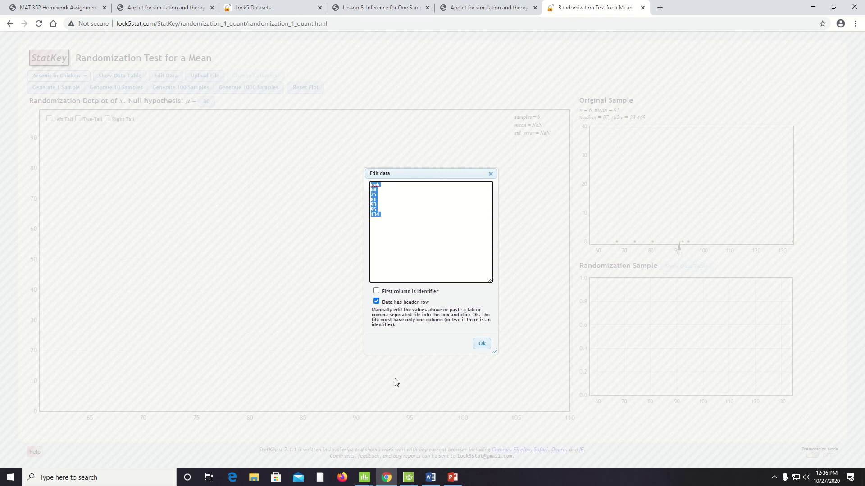
left_click(364, 477)
left_click(364, 423)
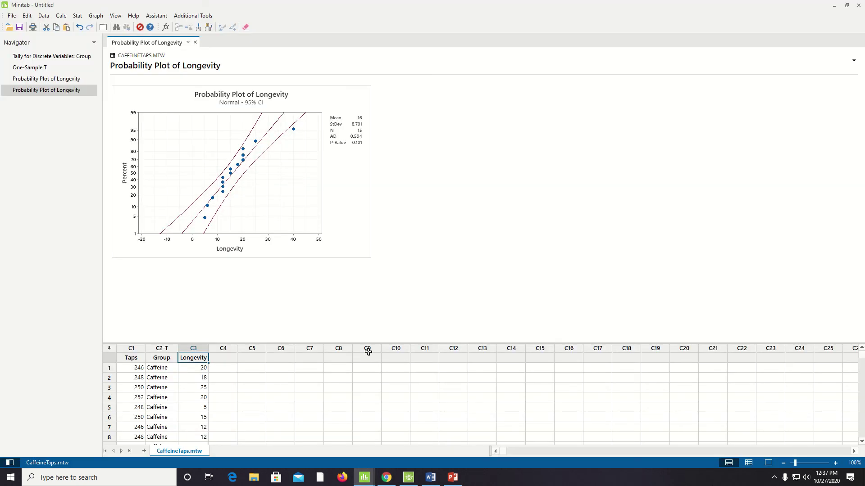
left_click(253, 359)
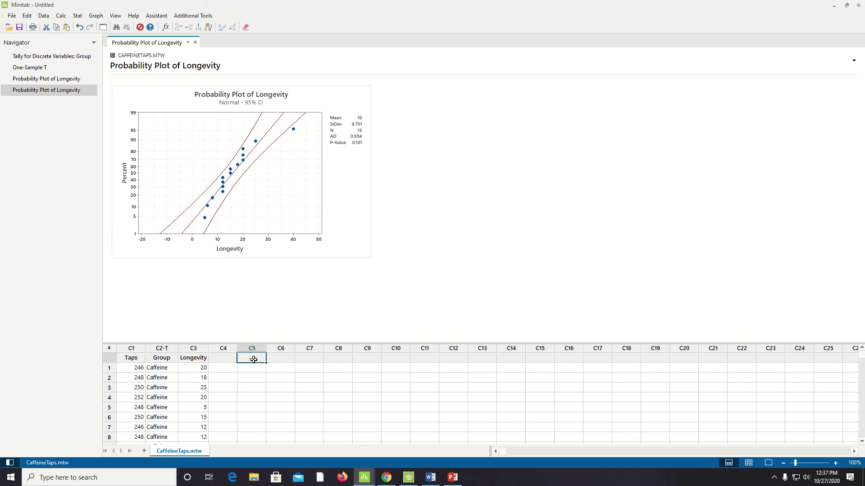
key("ctrl+v")
Create a single probability plot of the ppb column using the Normal distribution
left_click(96, 16)
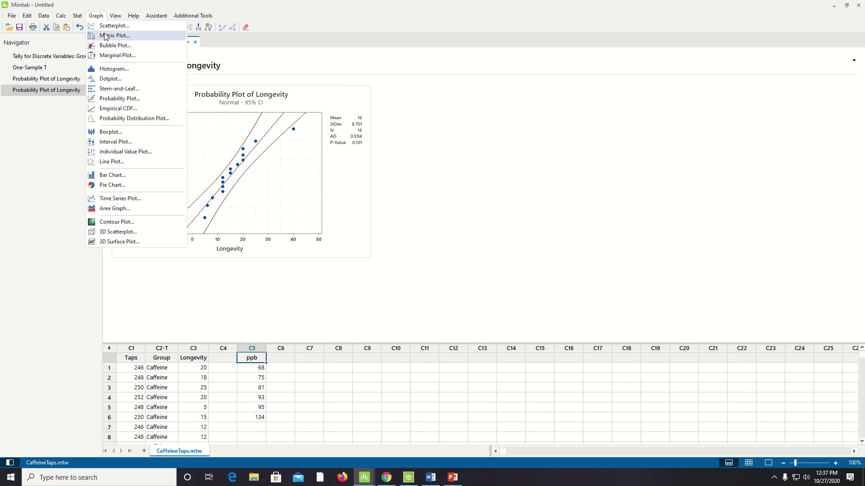
left_click(126, 100)
left_click(421, 266)
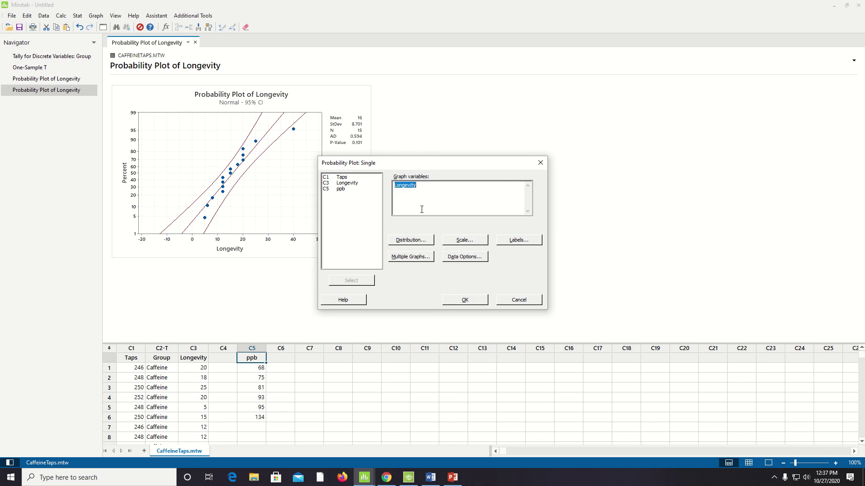
left_click(339, 190)
double_click(338, 190)
left_click(410, 240)
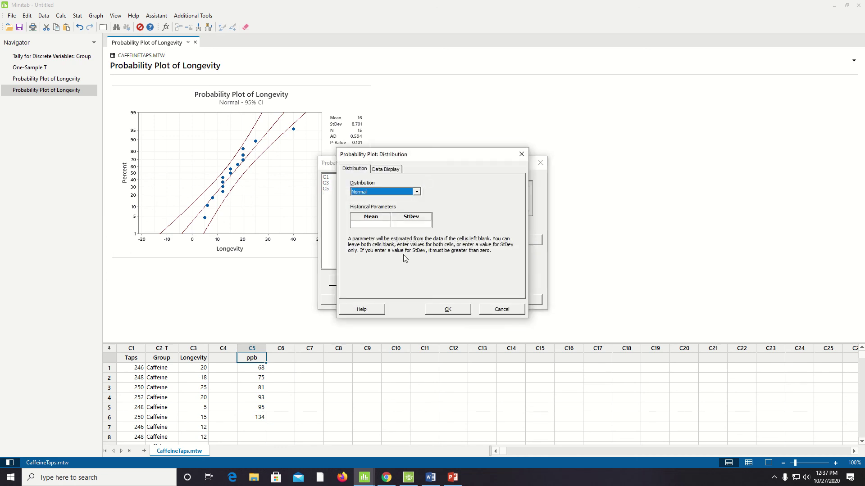
left_click(446, 310)
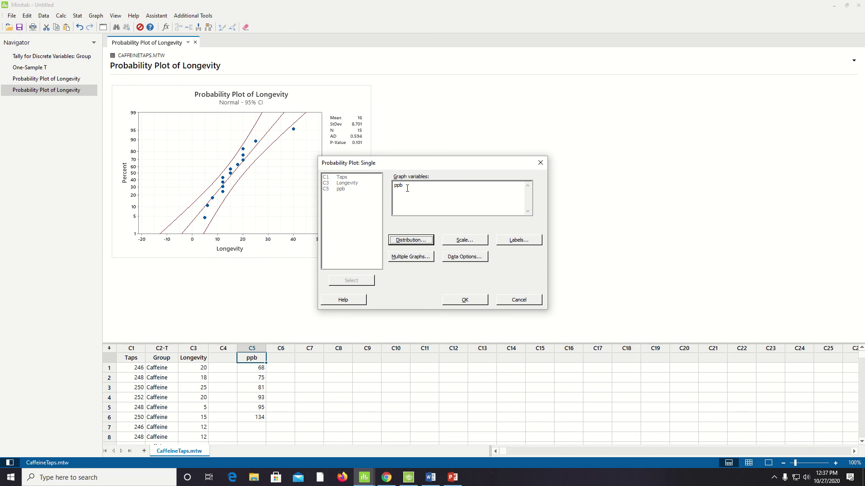
left_click(463, 300)
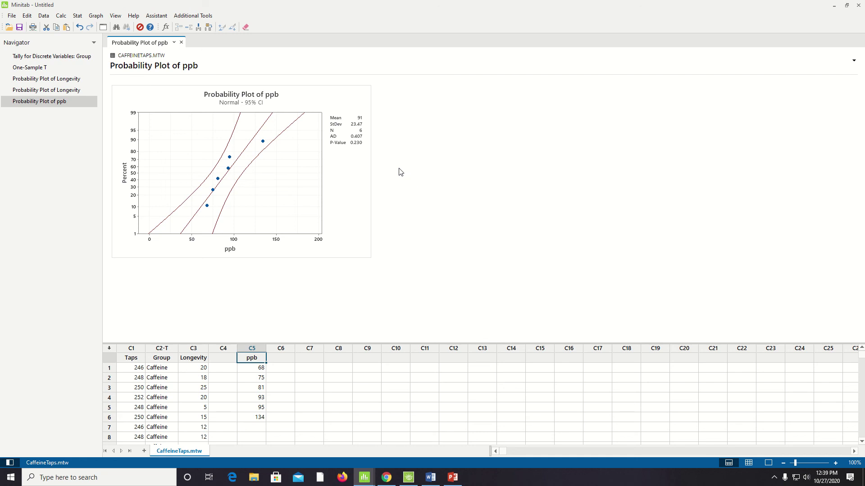
Switch back to StatKey, accept the arsenic data and generate two randomization samples one at a time
key("alt+Tab")
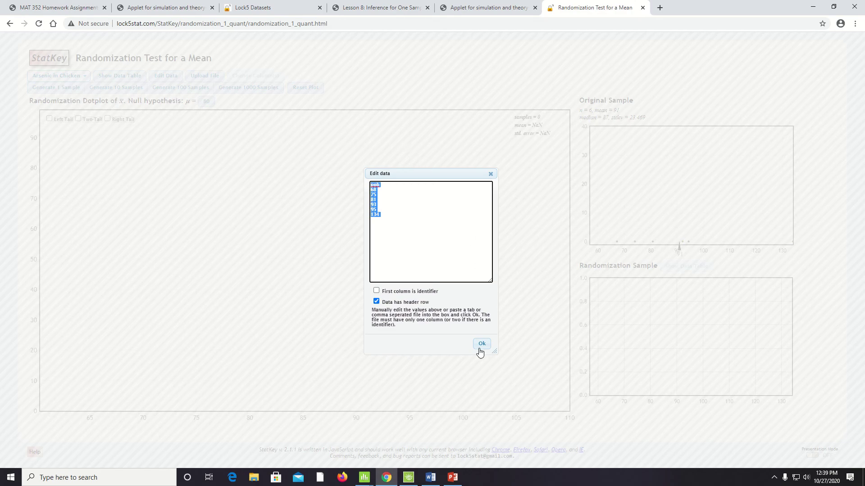
left_click(481, 344)
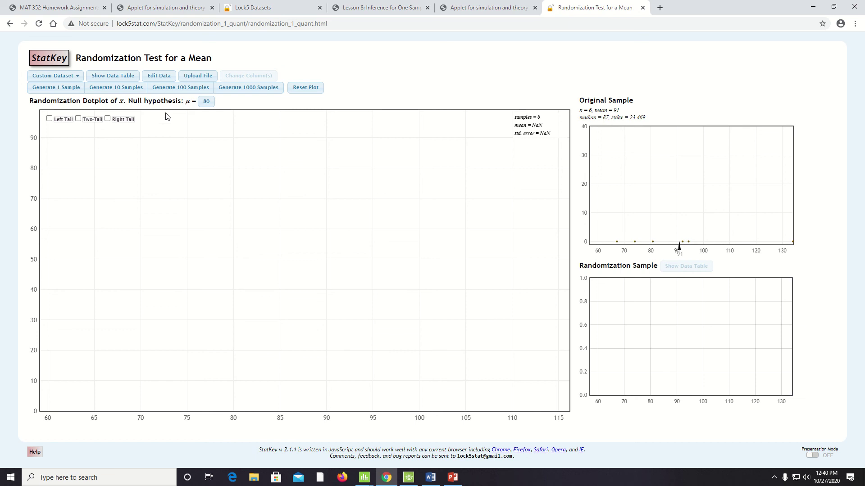
left_click(65, 92)
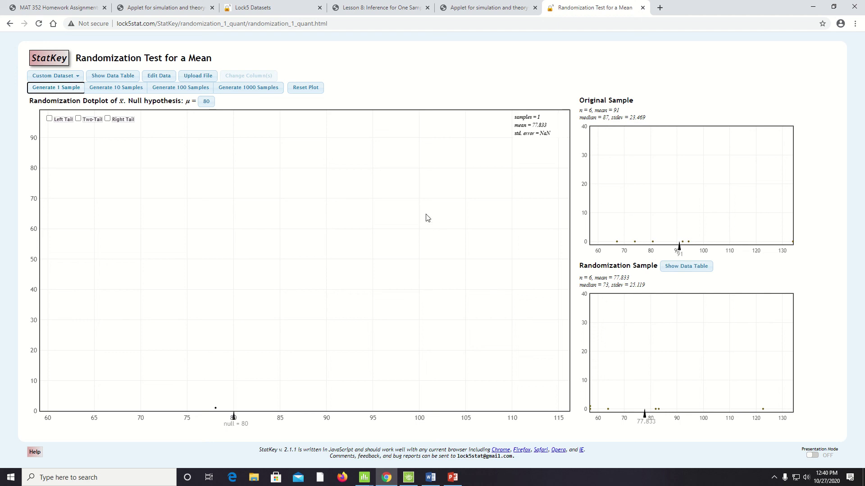
left_click(64, 91)
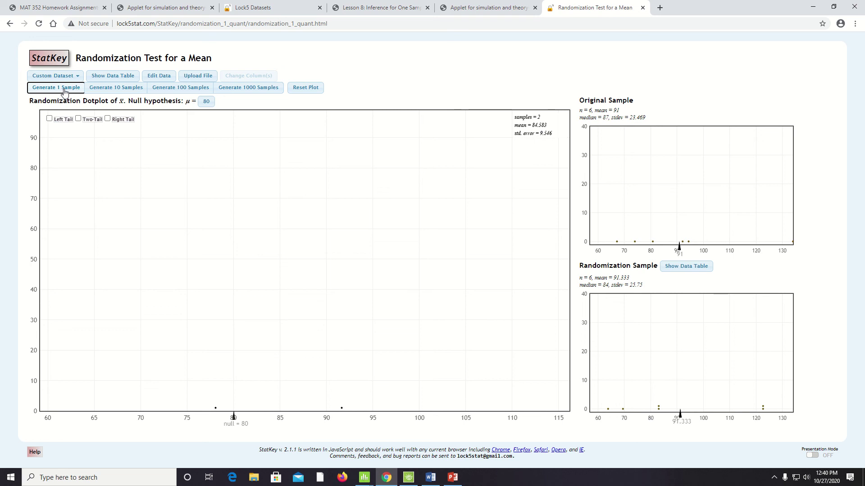
Generate six batches of 1000 randomization samples for the arsenic mean under the null mean of 80
left_click(246, 91)
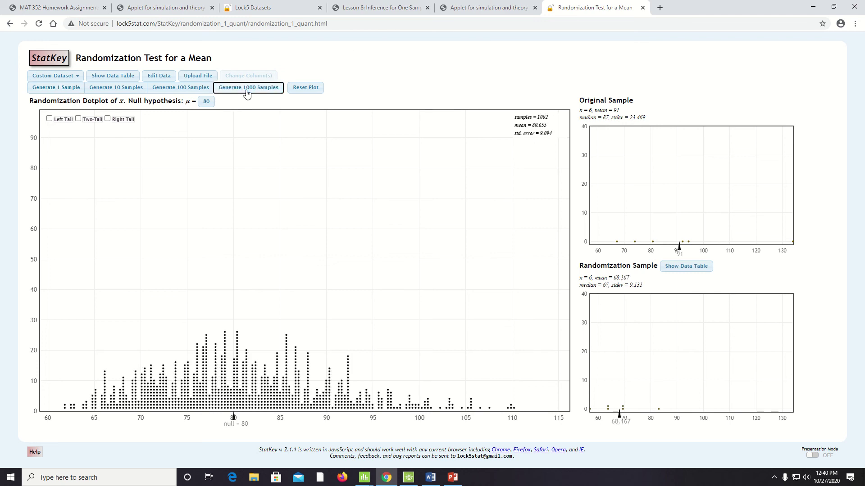
left_click(247, 87)
left_click(247, 87)
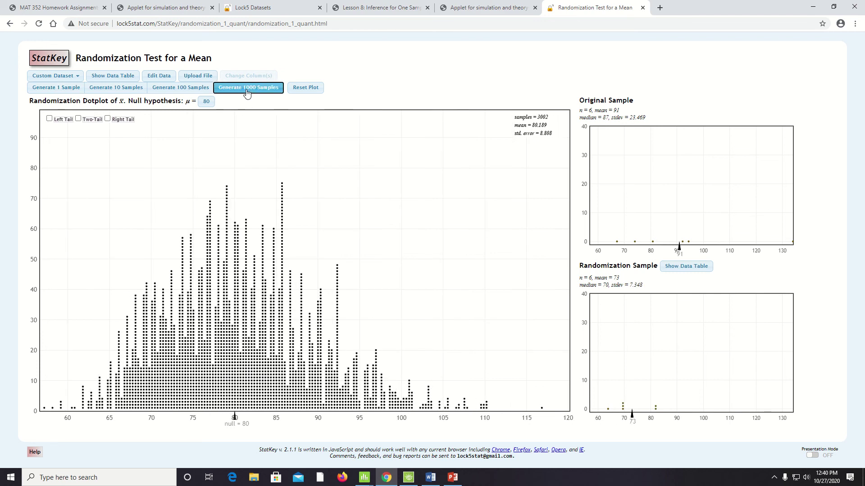
left_click(247, 87)
left_click(247, 87)
left_click(247, 88)
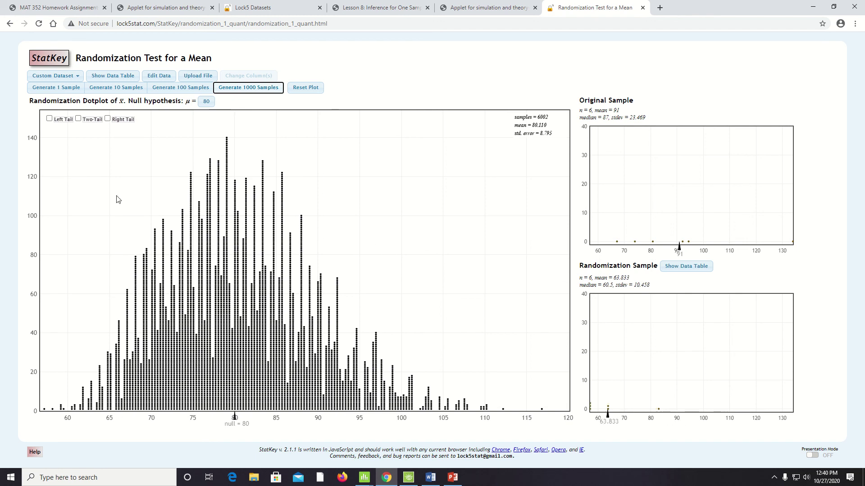
Show the right tail of the randomization dotplot and set its cutoff to 91
left_click(117, 120)
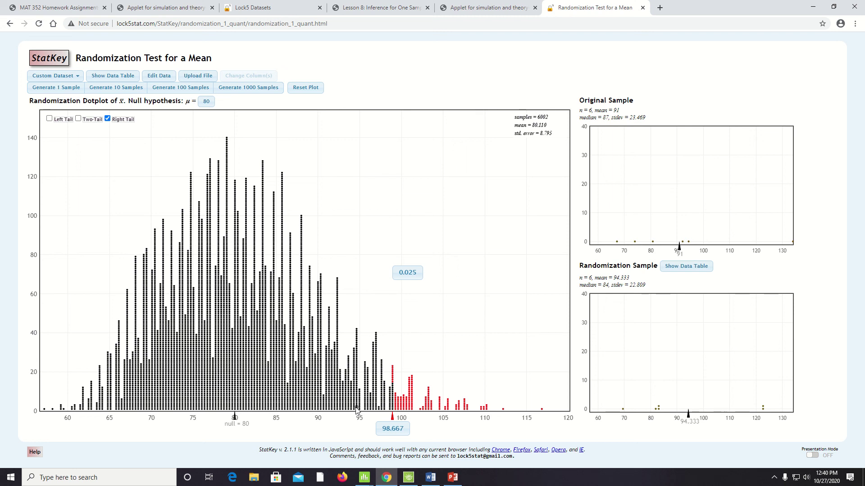
left_click(410, 401)
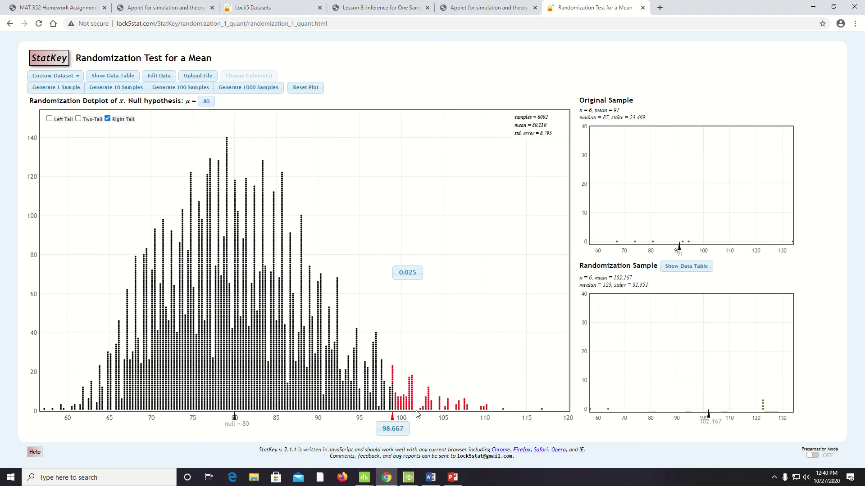
left_click(405, 431)
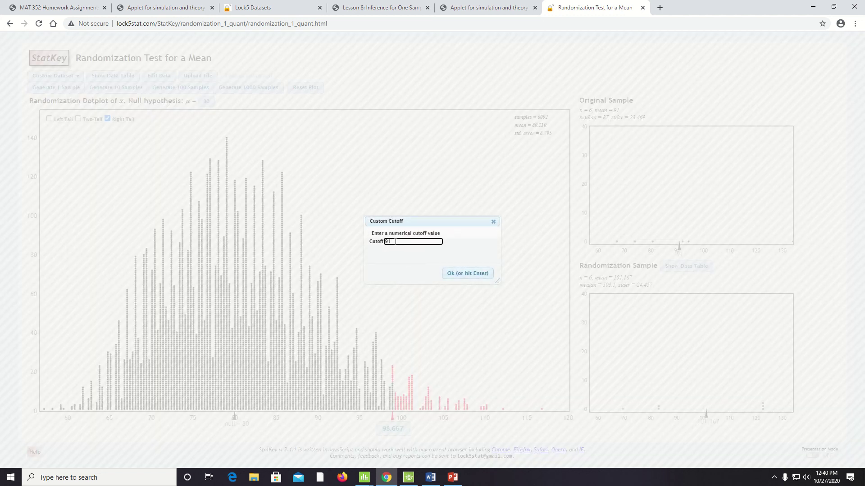
left_click(467, 273)
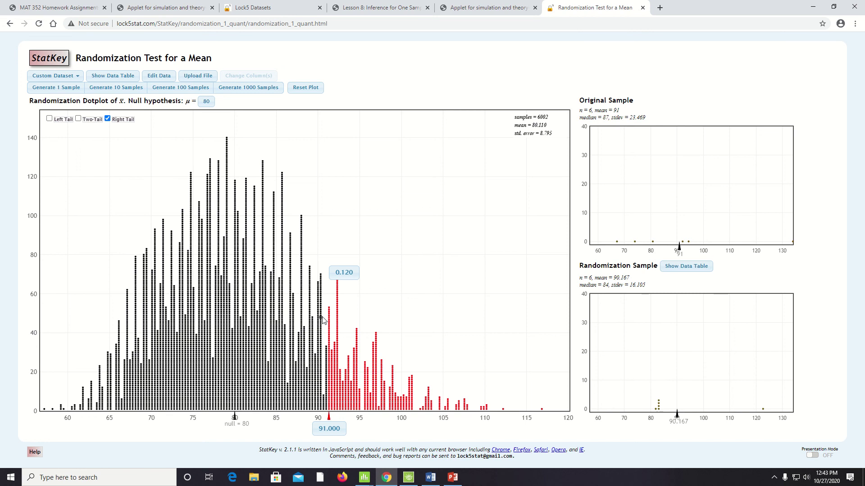
Switch to Minitab and set up a one-sample t hypothesis test on the ppb column with a hypothesized mean of 80
key("alt+Tab")
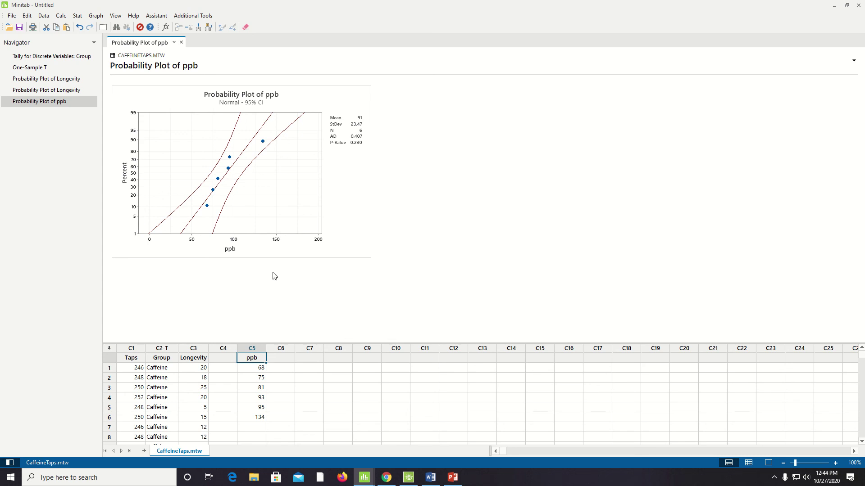
left_click(77, 16)
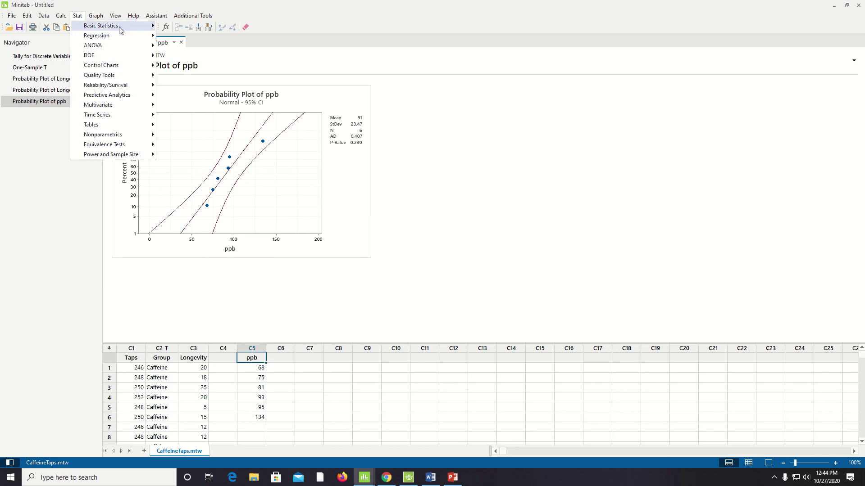
mouse_move(105, 28)
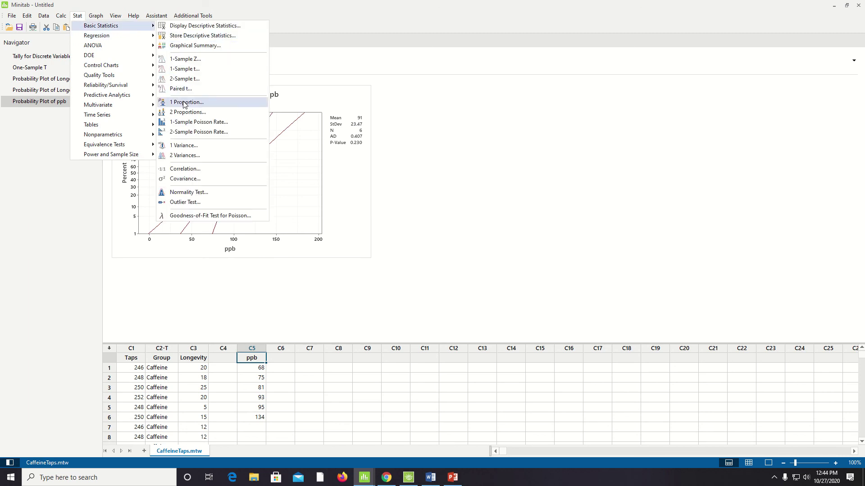
left_click(197, 71)
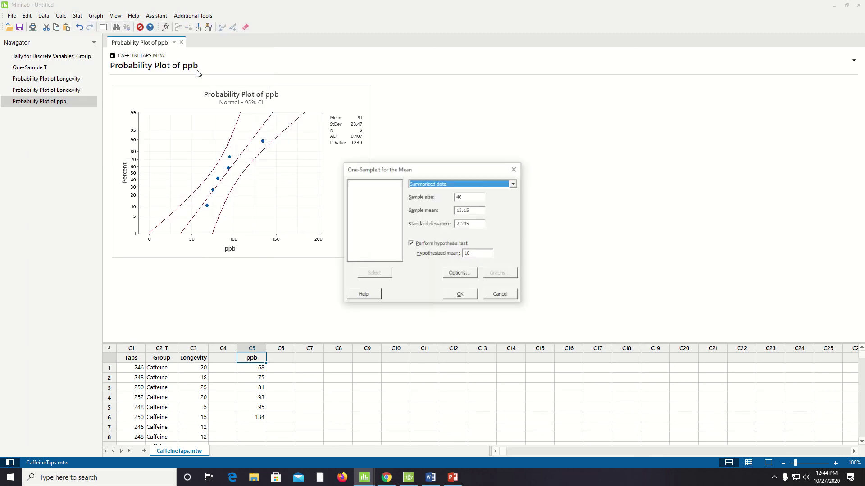
left_click(513, 184)
left_click(512, 192)
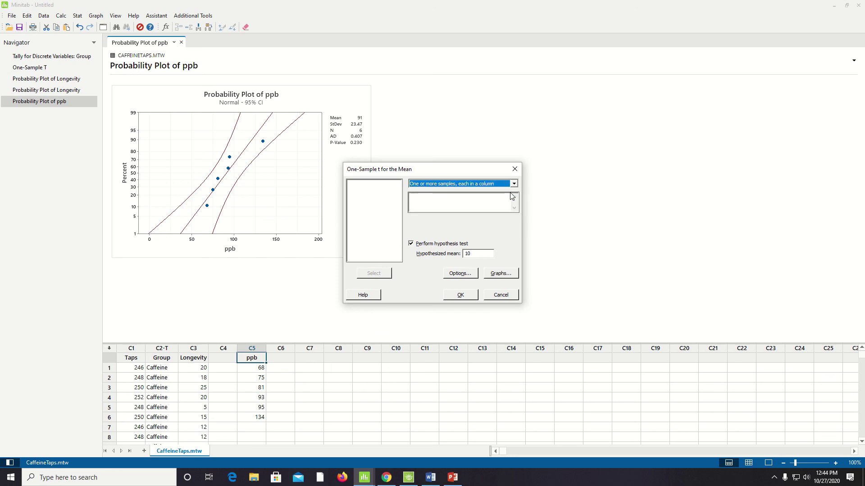
left_click(409, 202)
double_click(365, 196)
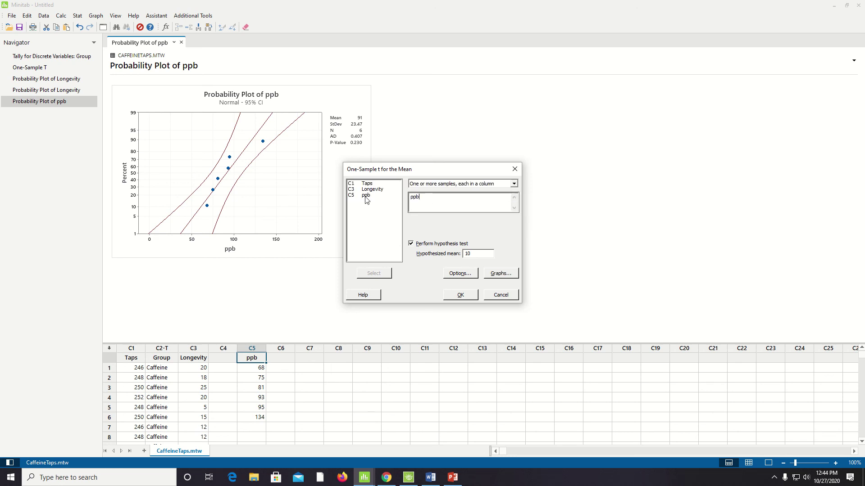
left_click(469, 253)
type("0")
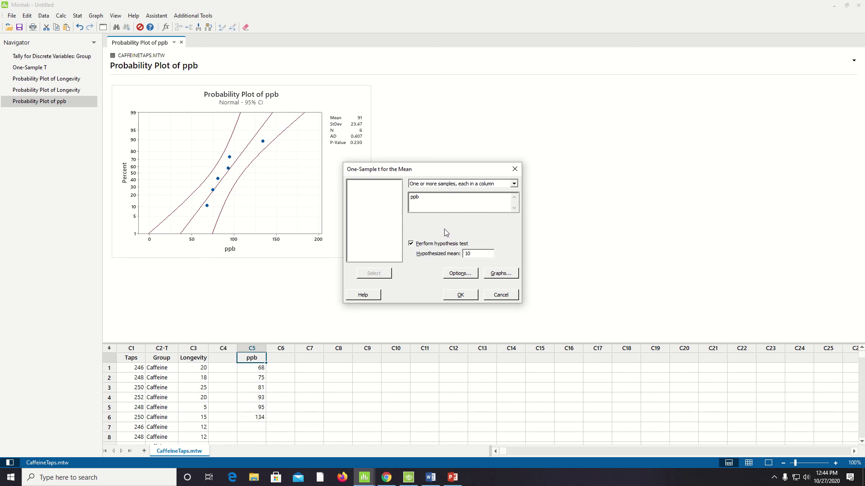
type("80")
Set the t test's confidence level to 99 and its alternative hypothesis to Mean > hypothesized mean
left_click(467, 274)
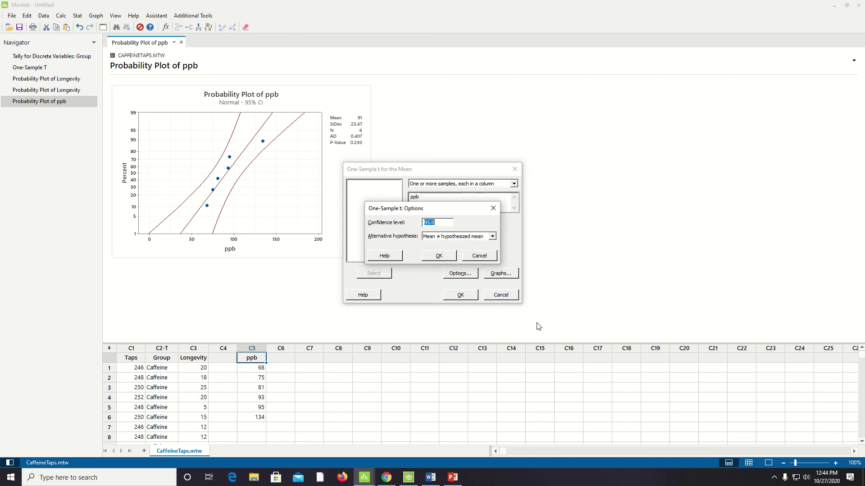
key("BackSpace")
key("BackSpace")
key("BackSpace")
key("BackSpace")
type("99")
left_click(493, 237)
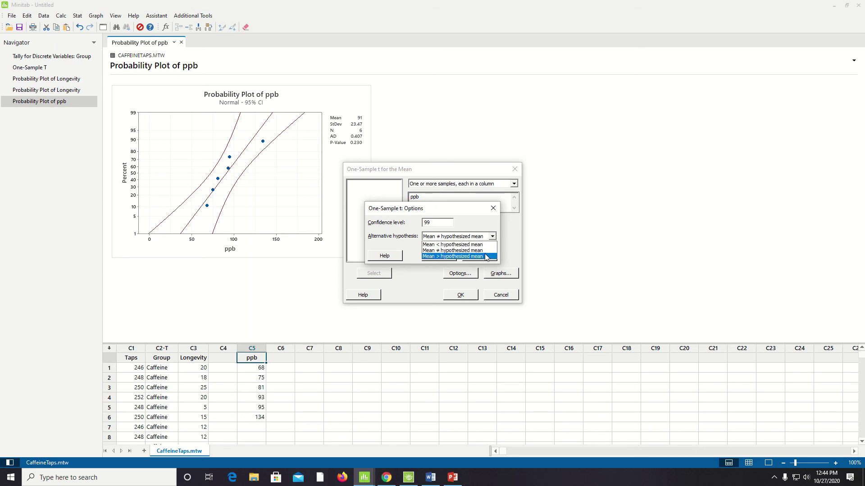
left_click(486, 256)
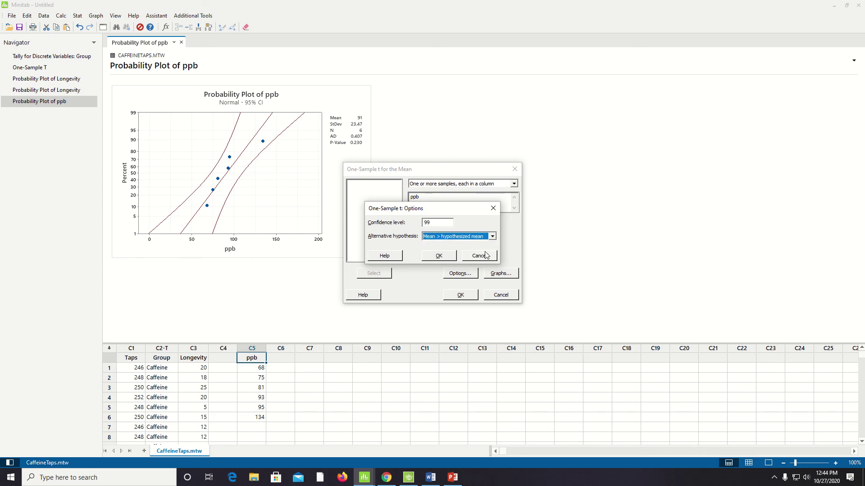
left_click(450, 258)
Include a histogram and a boxplot, run the one-sample t test and review its output
left_click(501, 274)
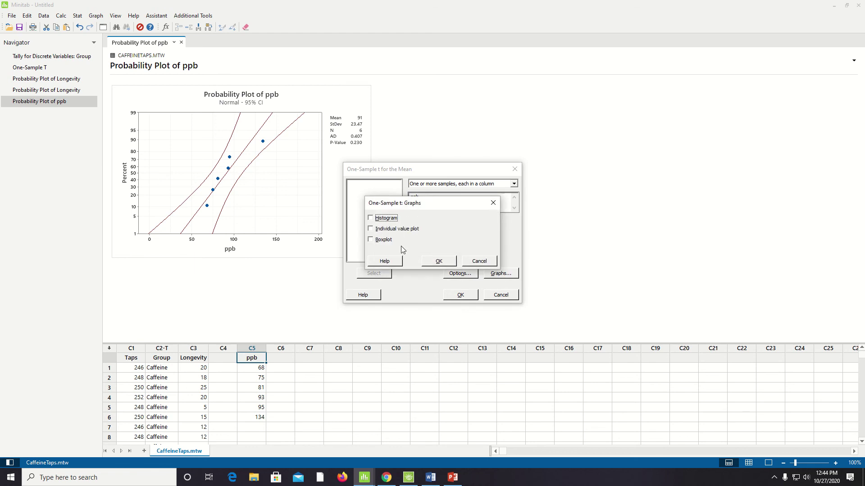
left_click(377, 219)
left_click(381, 240)
left_click(439, 262)
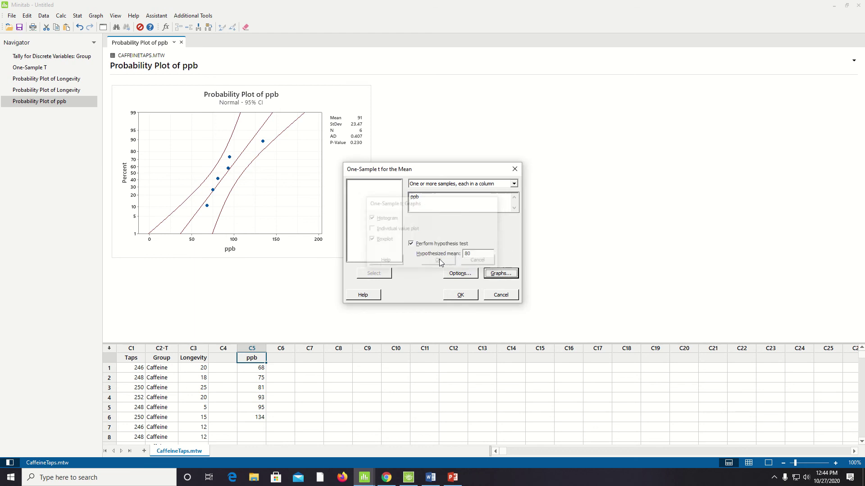
left_click(459, 296)
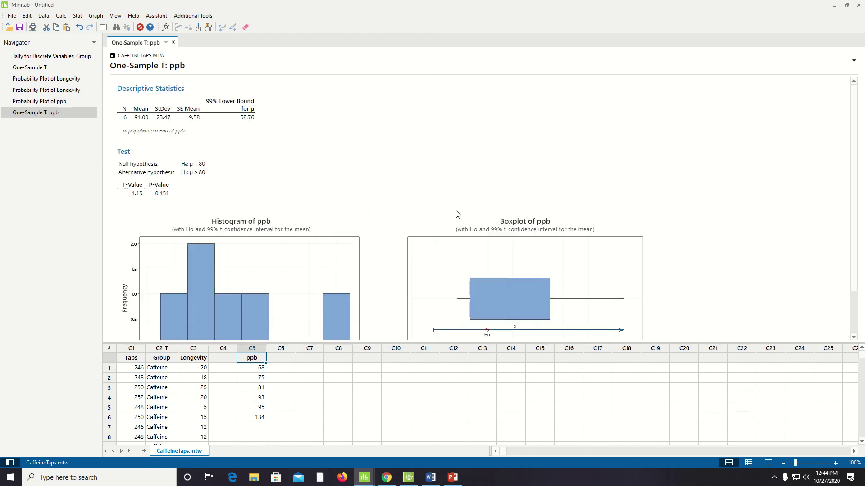
scroll(327, 154, "down", 2)
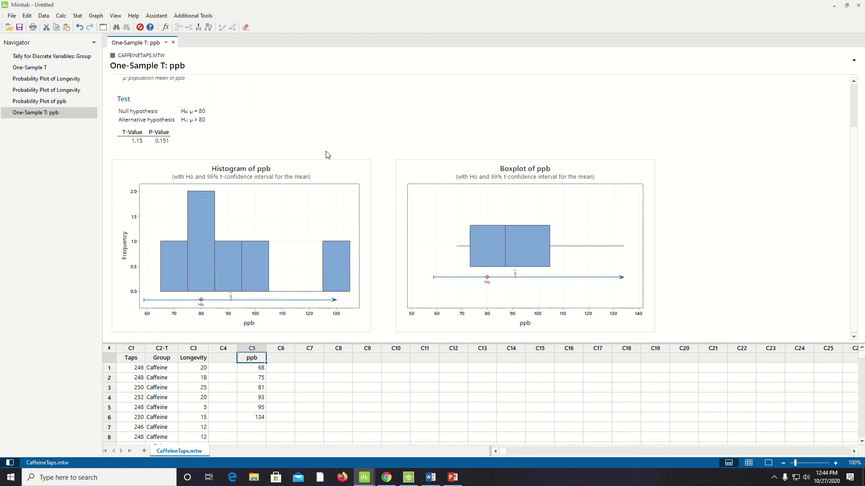
scroll(327, 155, "up", 2)
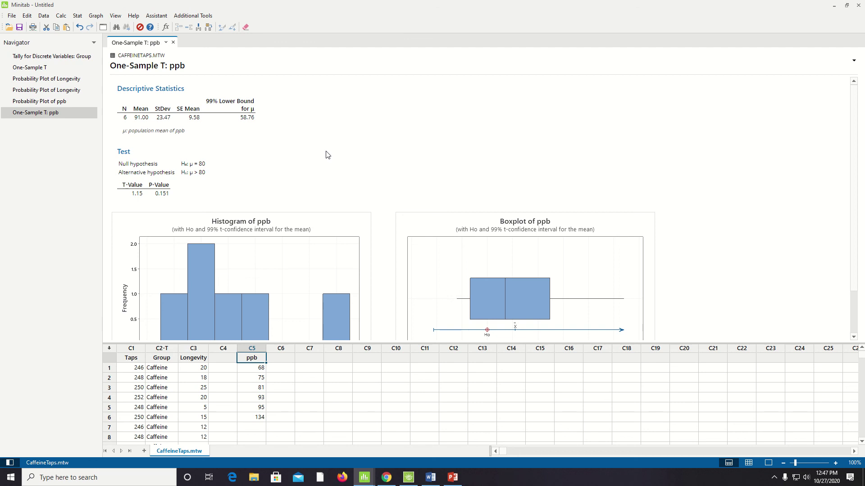
Set up a View Probability distribution plot using the t distribution with 5 degrees of freedom
left_click(98, 16)
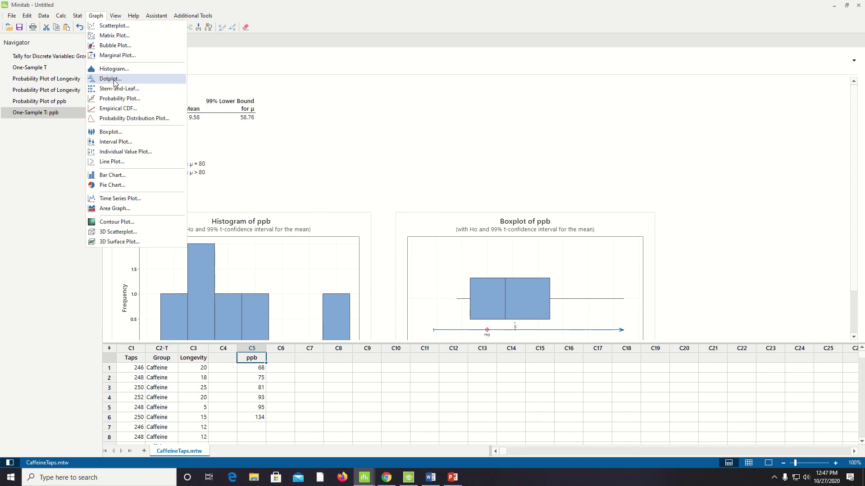
left_click(118, 119)
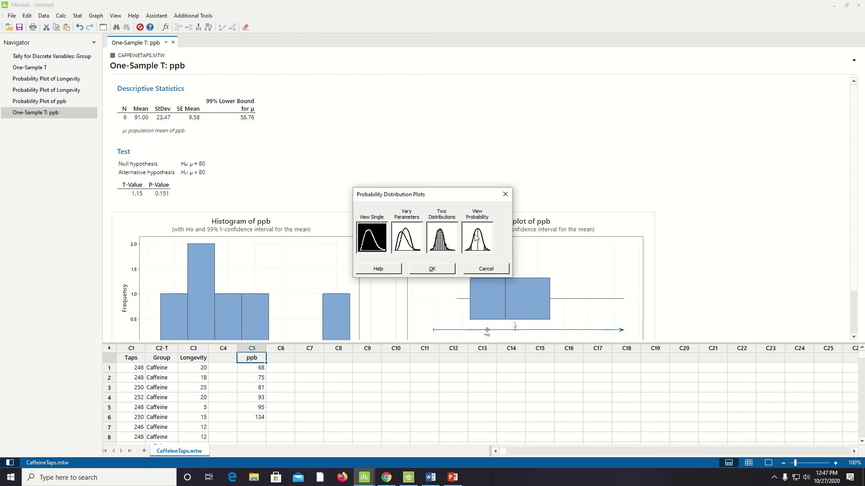
left_click(475, 239)
left_click(436, 270)
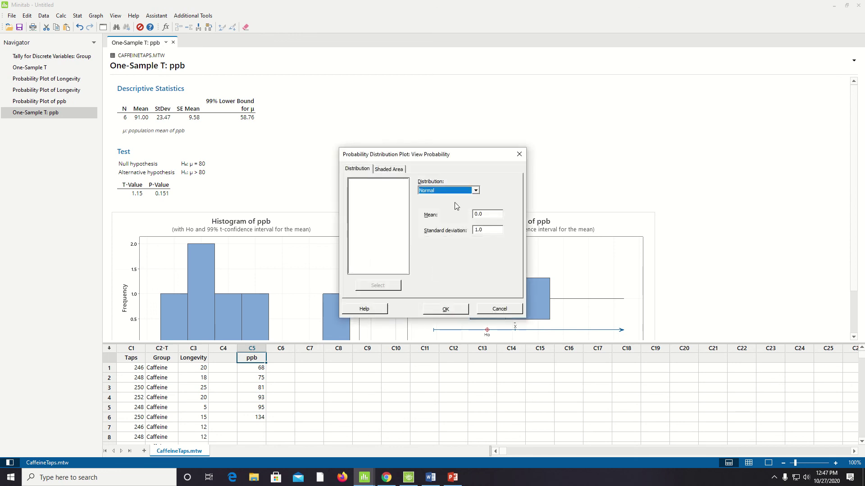
left_click(475, 191)
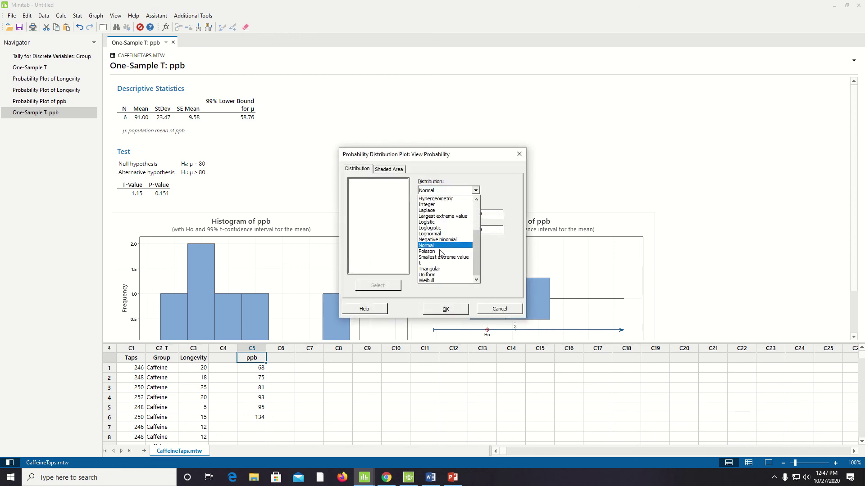
left_click(436, 263)
left_click(484, 216)
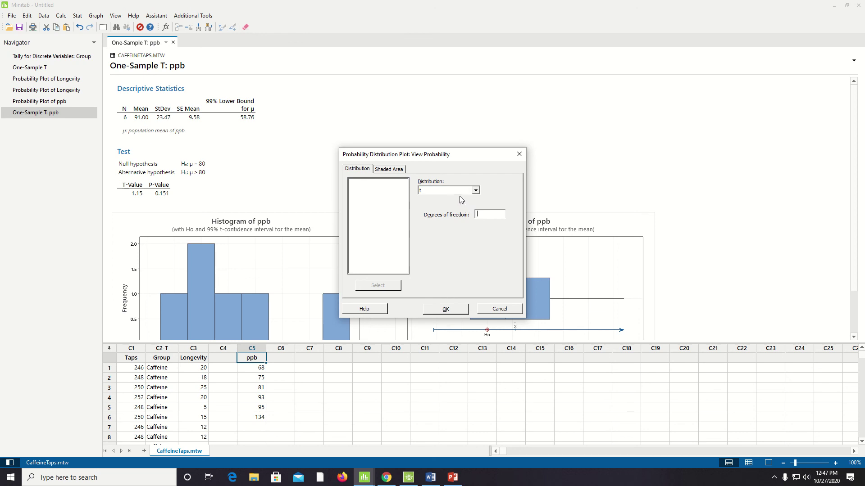
type("5")
Shade the right tail by X value at 1.151, create the distribution plot and return to the ppb one-sample t results
left_click(389, 171)
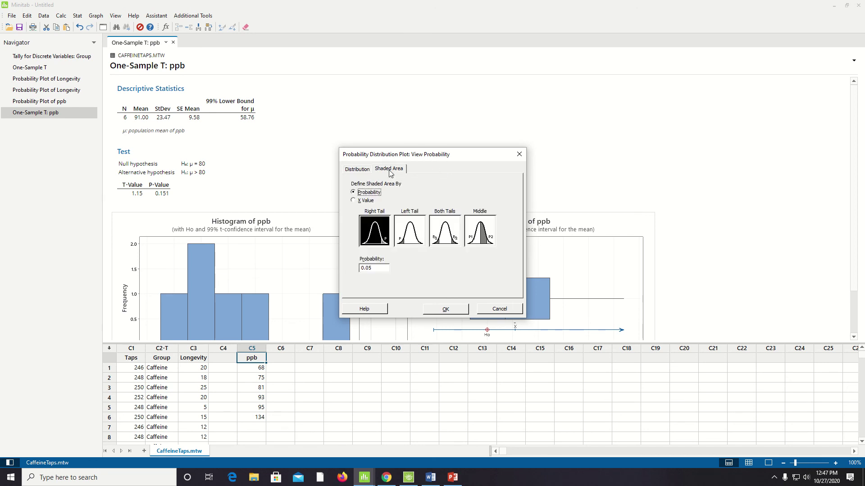
left_click(379, 235)
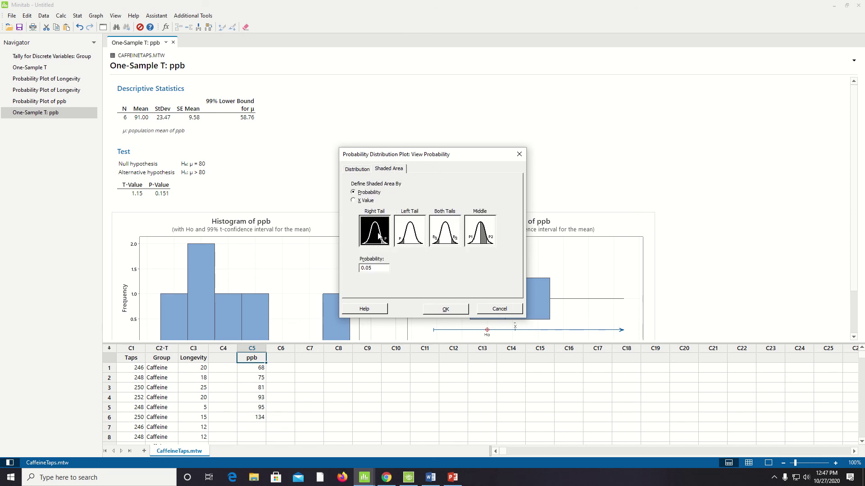
left_click(355, 201)
left_click(367, 268)
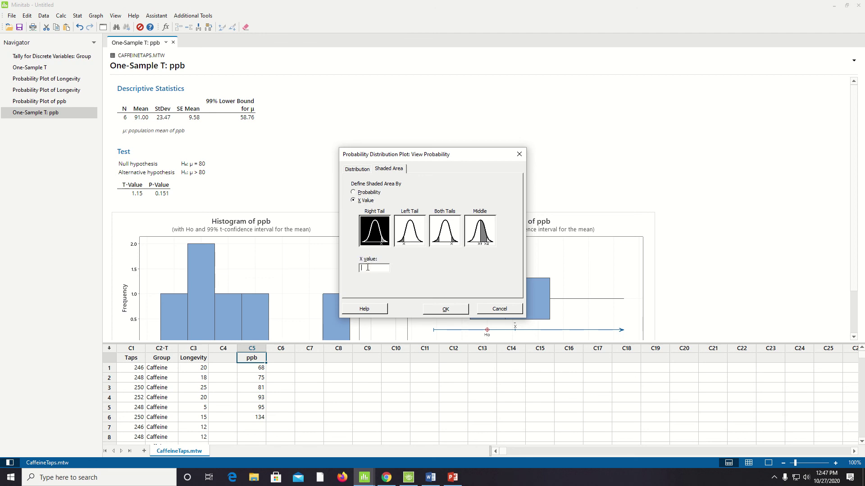
type("1.151")
left_click(445, 310)
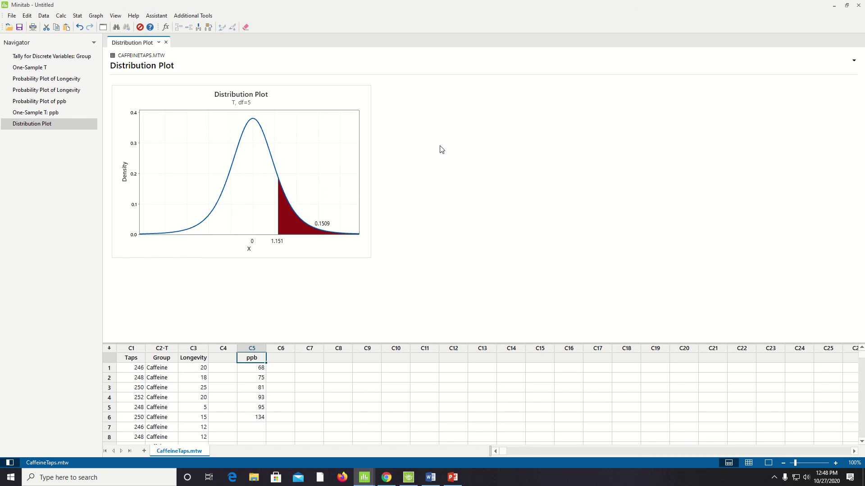
left_click(49, 117)
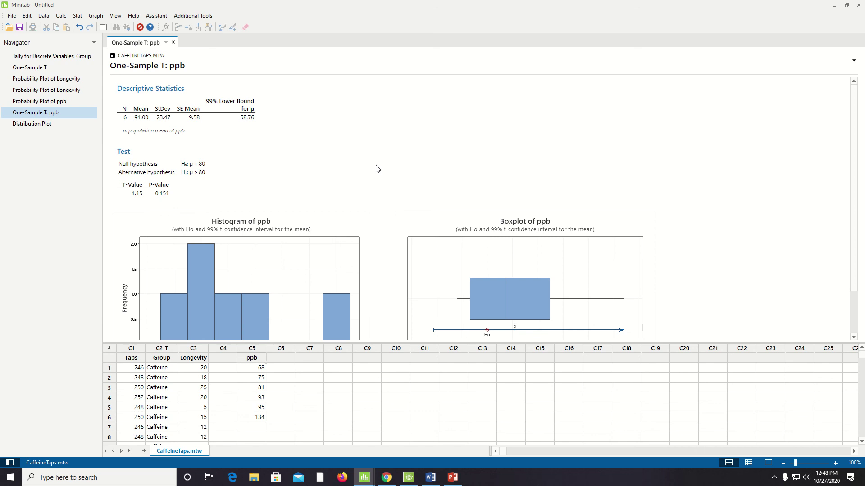